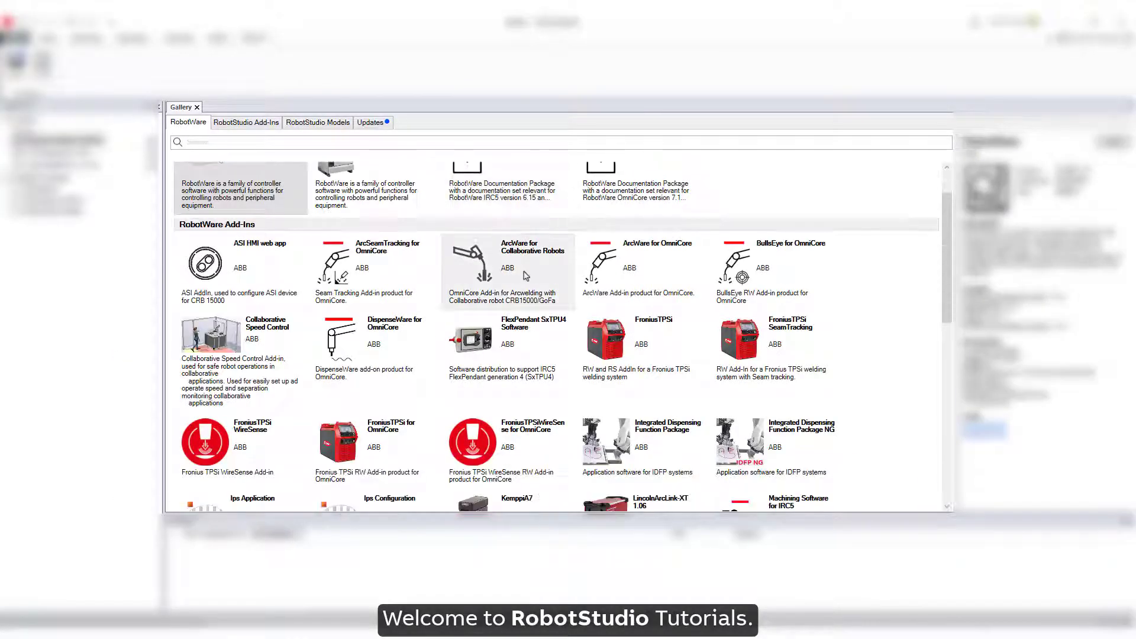
pyautogui.scroll(-4, 526, 276)
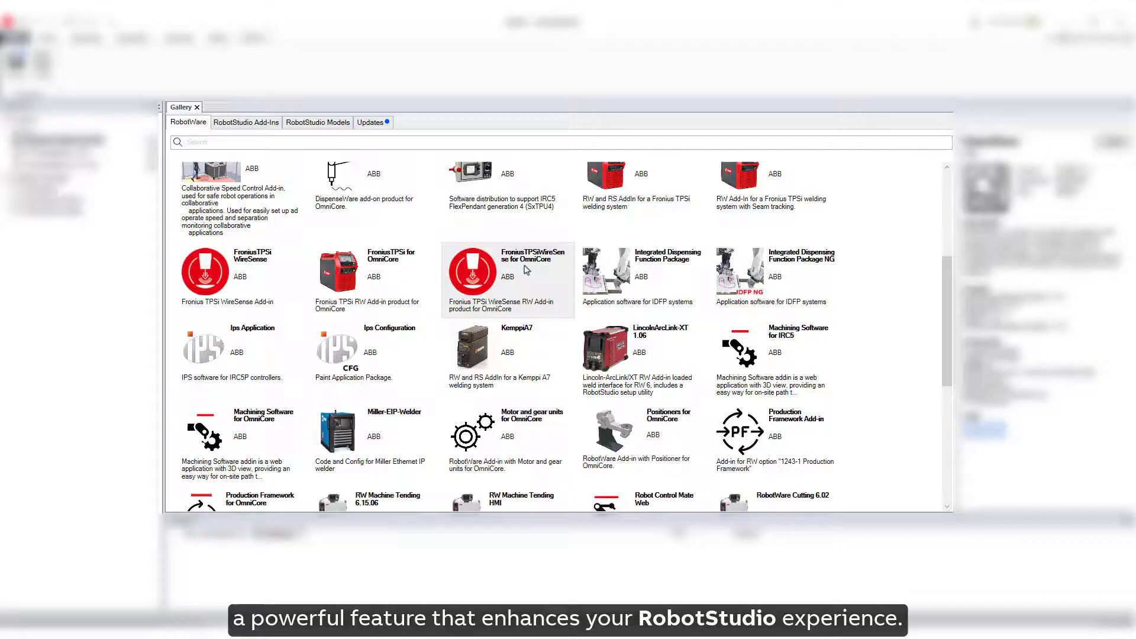
pyautogui.scroll(4, 525, 272)
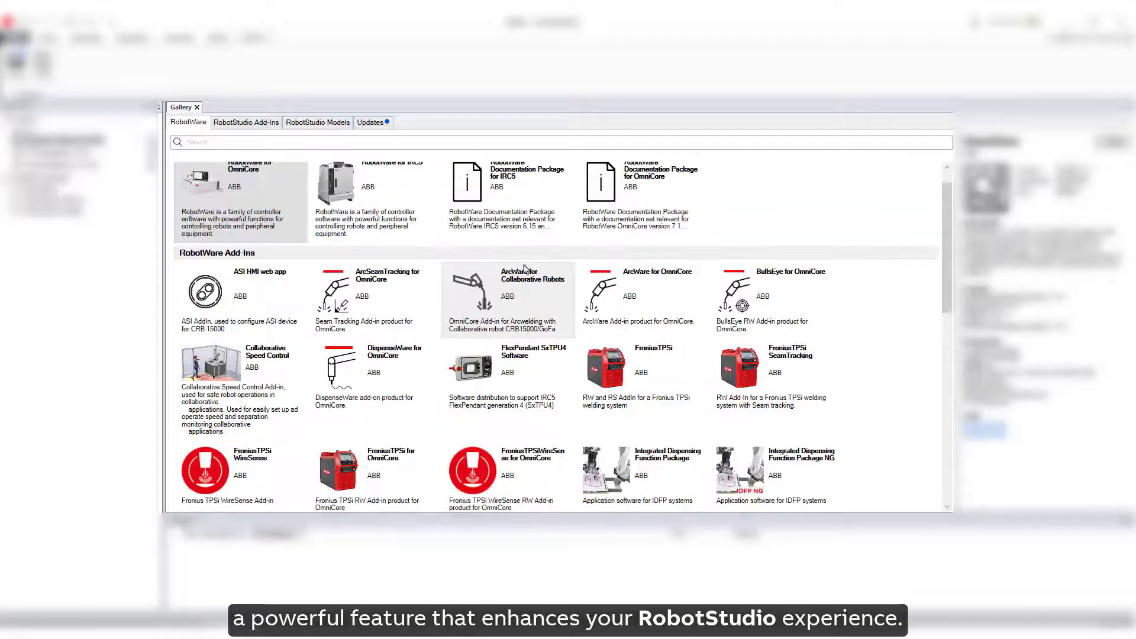
# - Scroll the RobotWare list, then preview the RobotStudio Add-Ins, RobotStudio Models and Updates tabs
pyautogui.click(255, 124)
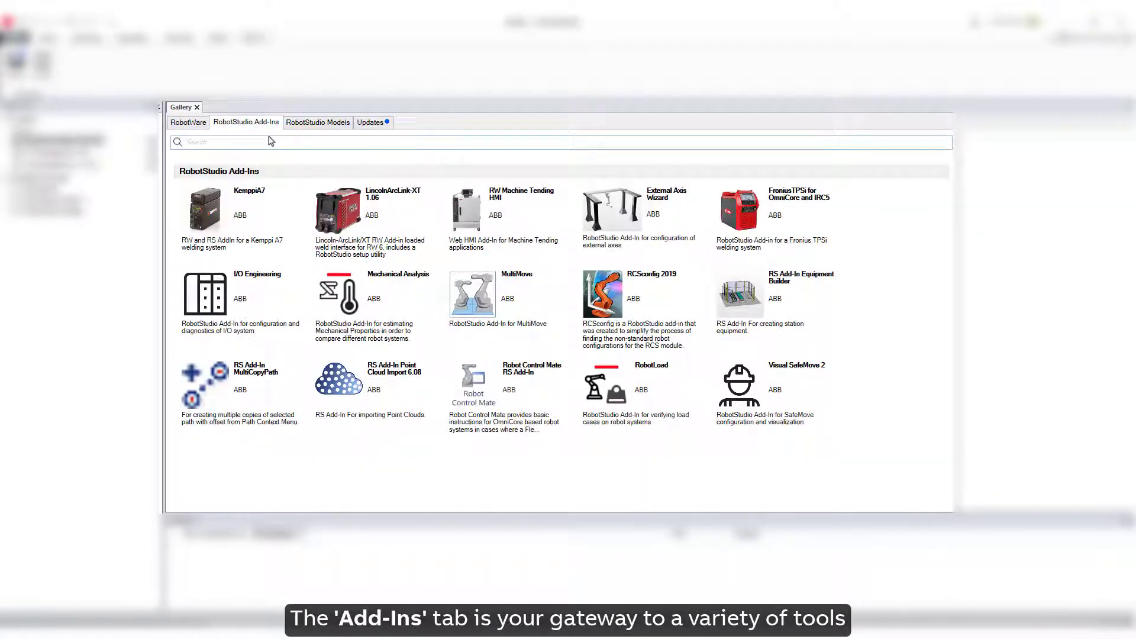
pyautogui.click(331, 125)
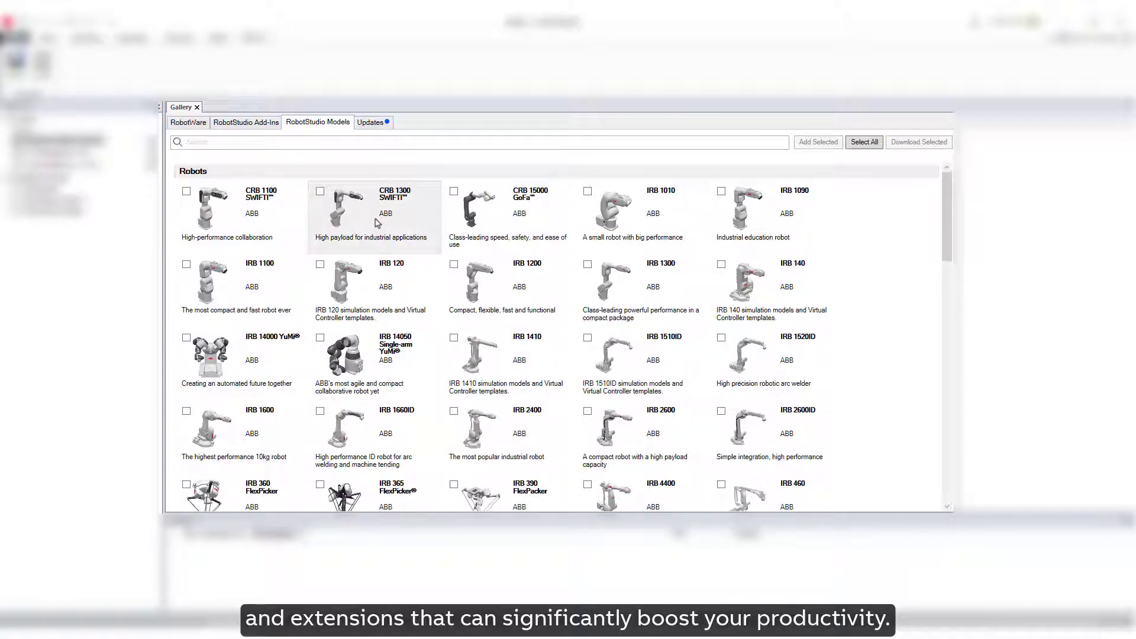
pyautogui.click(370, 123)
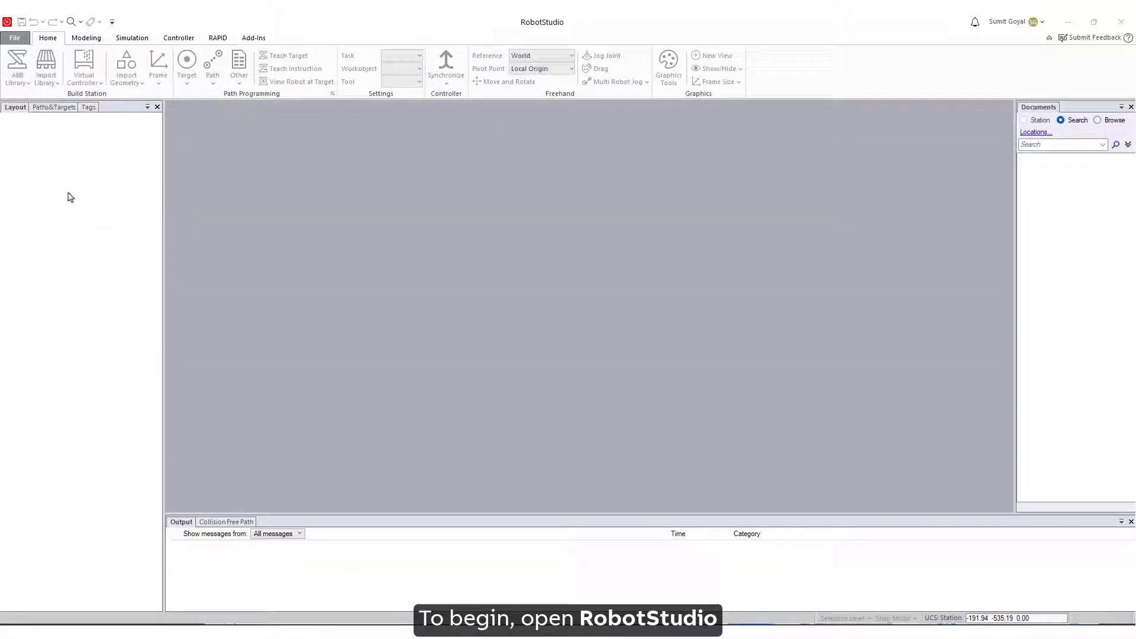
# - Open the Gallery from the Add-Ins ribbon to list RobotWare packages
pyautogui.click(253, 39)
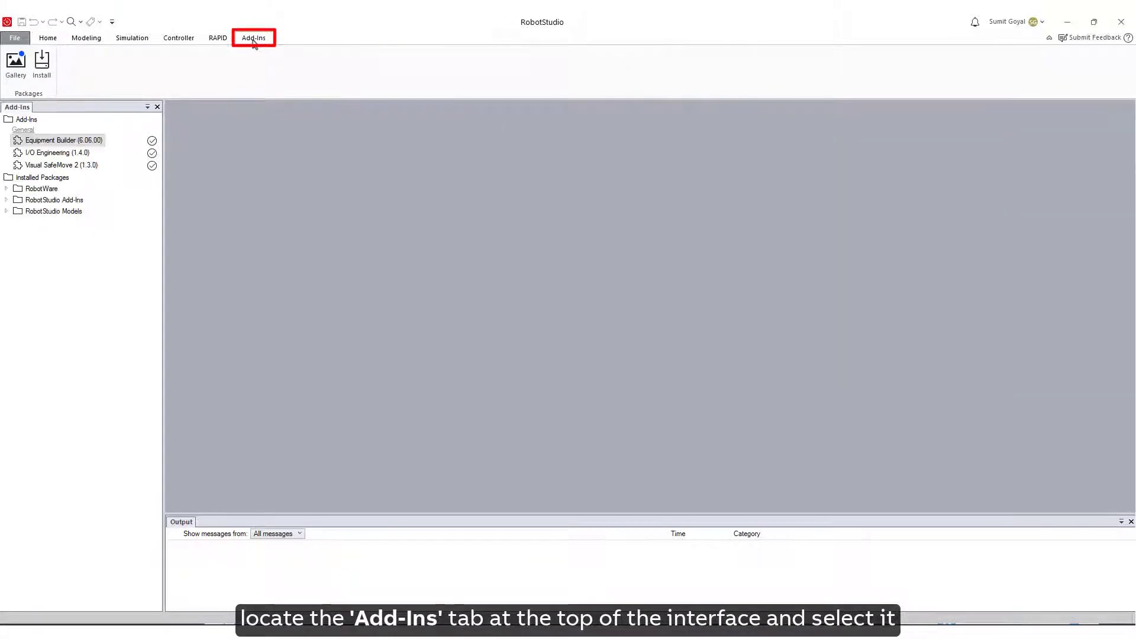
pyautogui.click(16, 70)
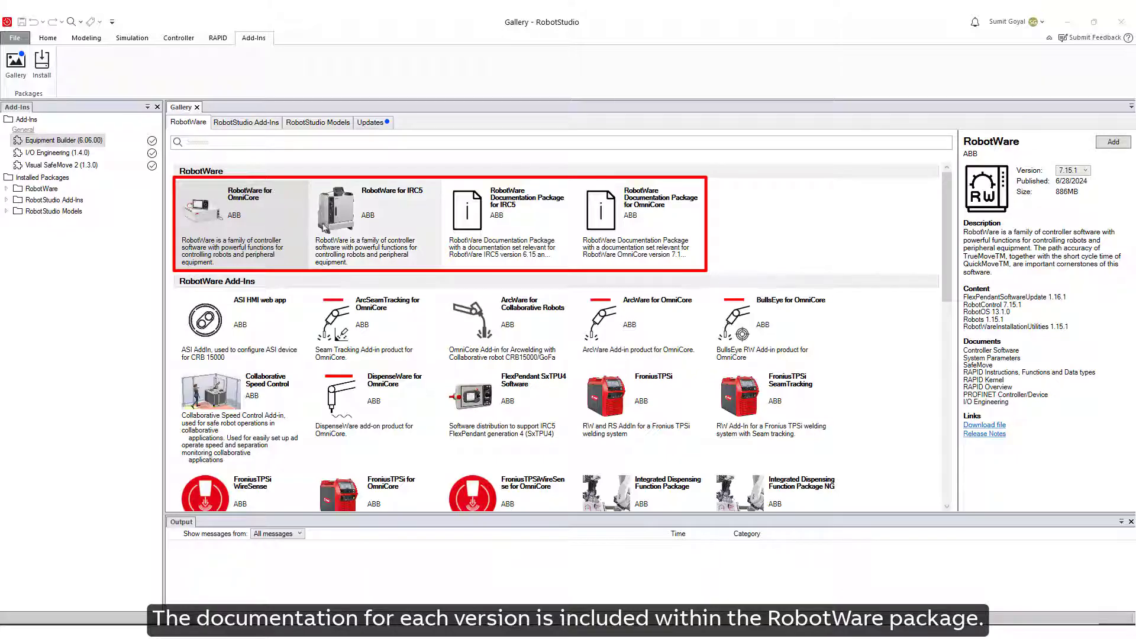
# - Inspect the RobotWare for IRC5 and both documentation package tiles, then scroll through RobotWare Add-Ins
pyautogui.click(372, 230)
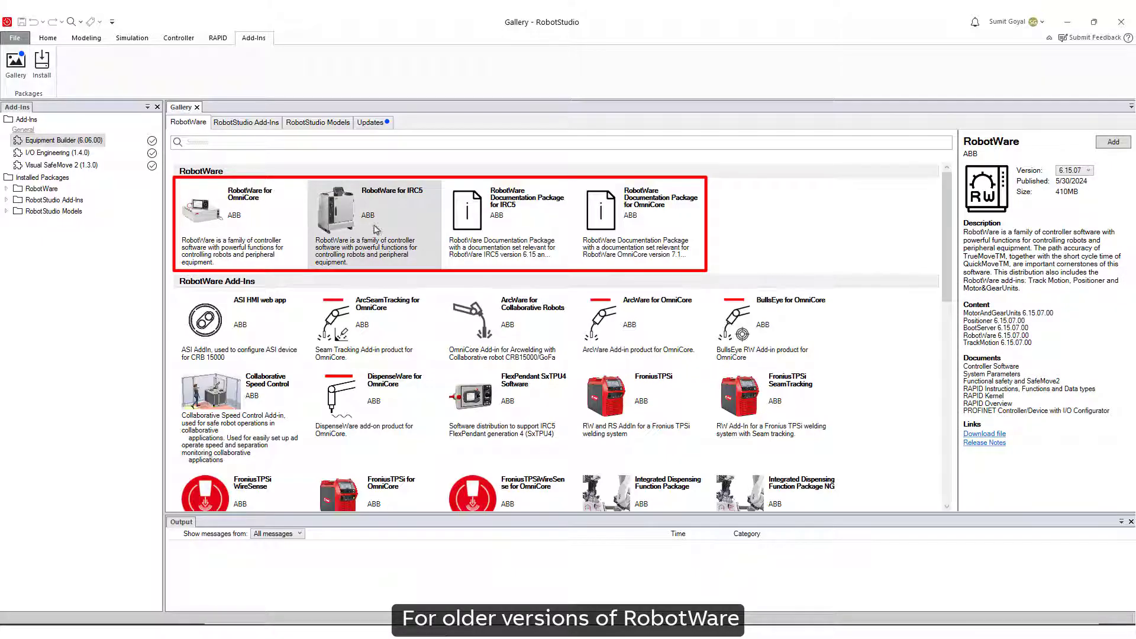
pyautogui.click(487, 233)
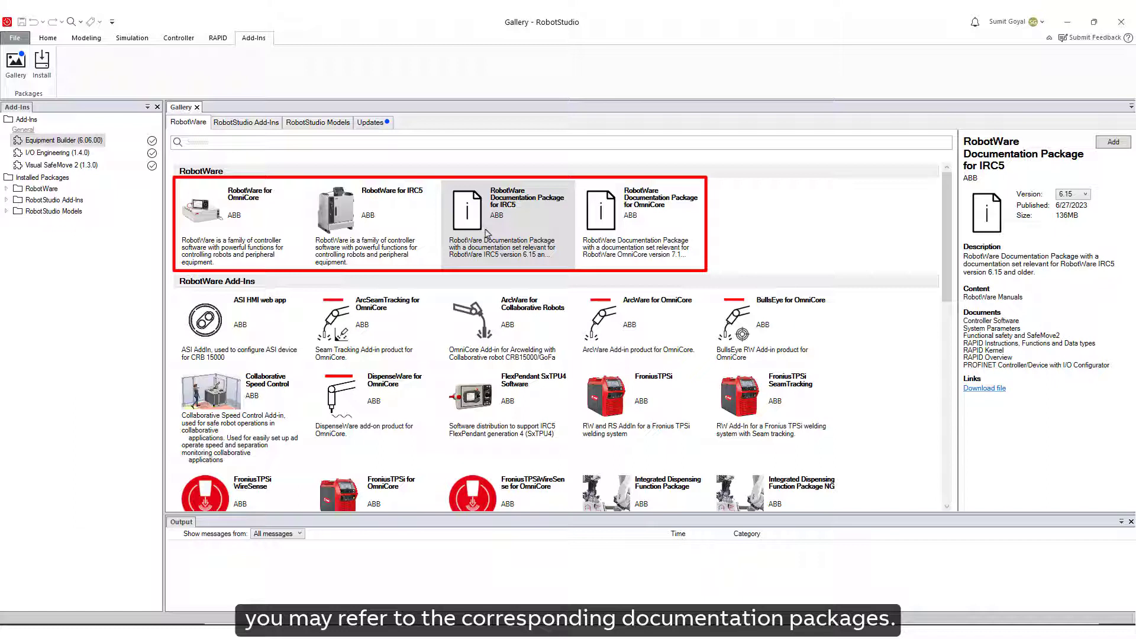
pyautogui.click(621, 239)
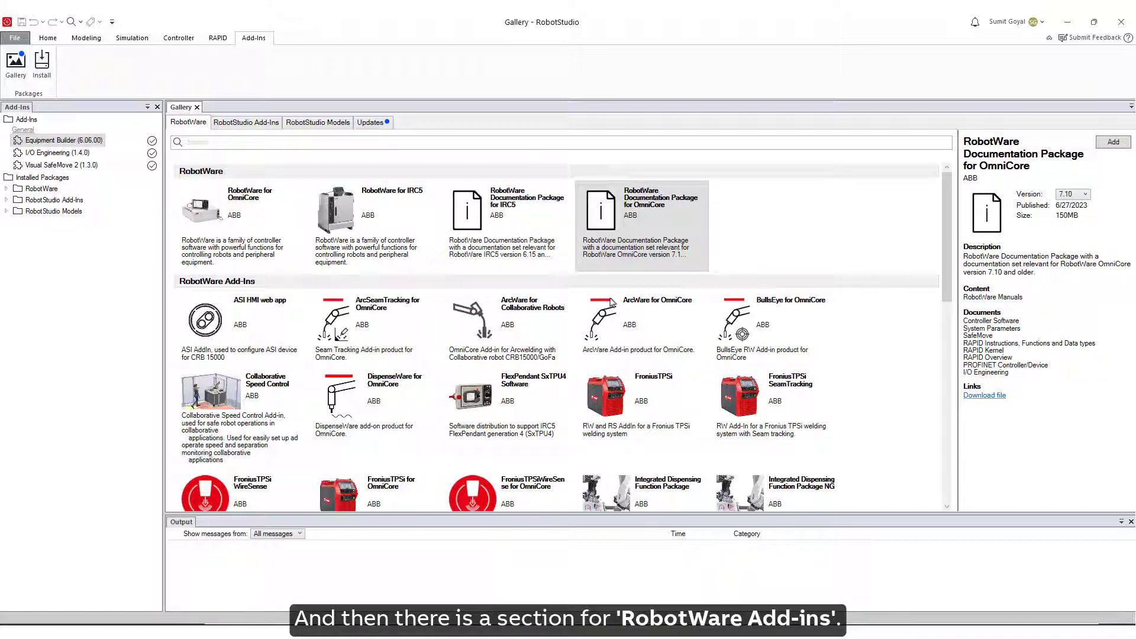
pyautogui.scroll(-3, 586, 343)
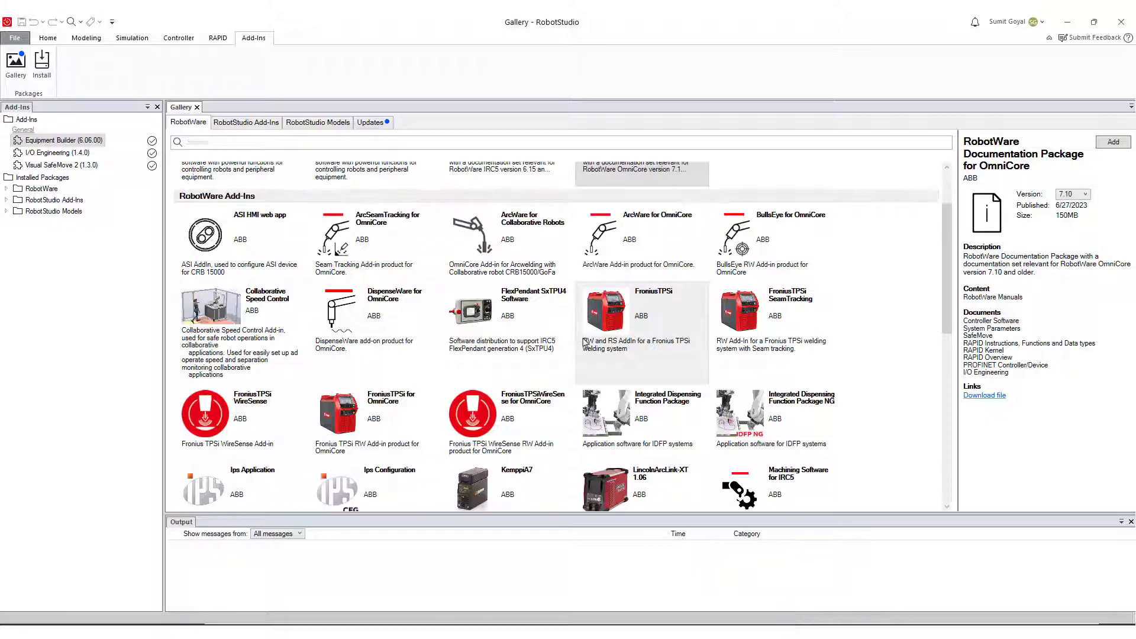
pyautogui.scroll(-1, 583, 342)
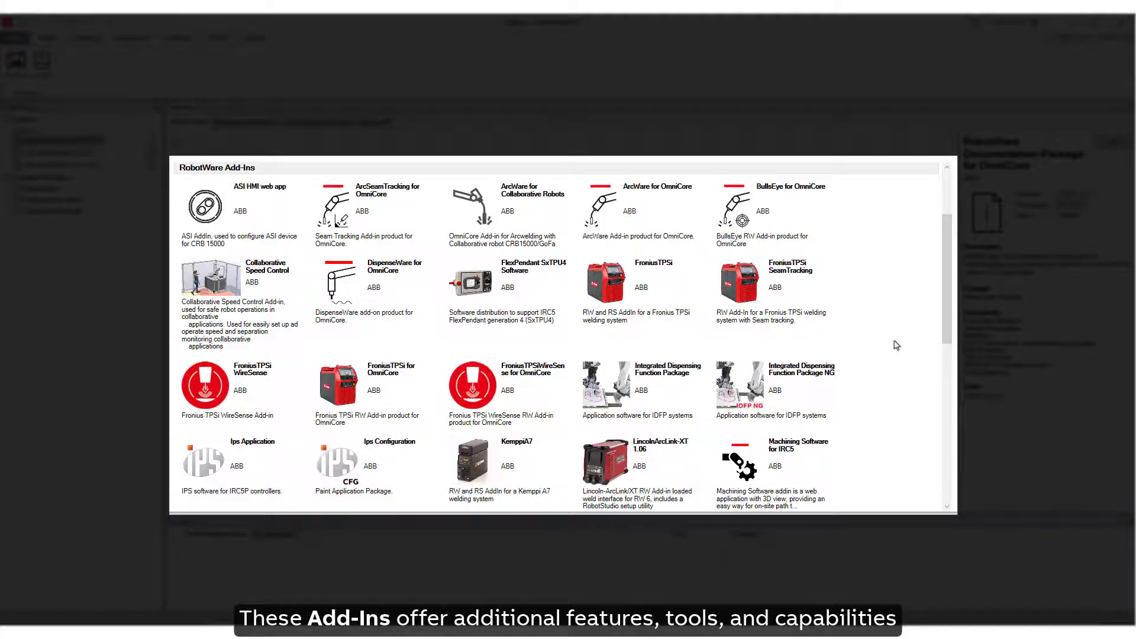
pyautogui.scroll(2, 897, 345)
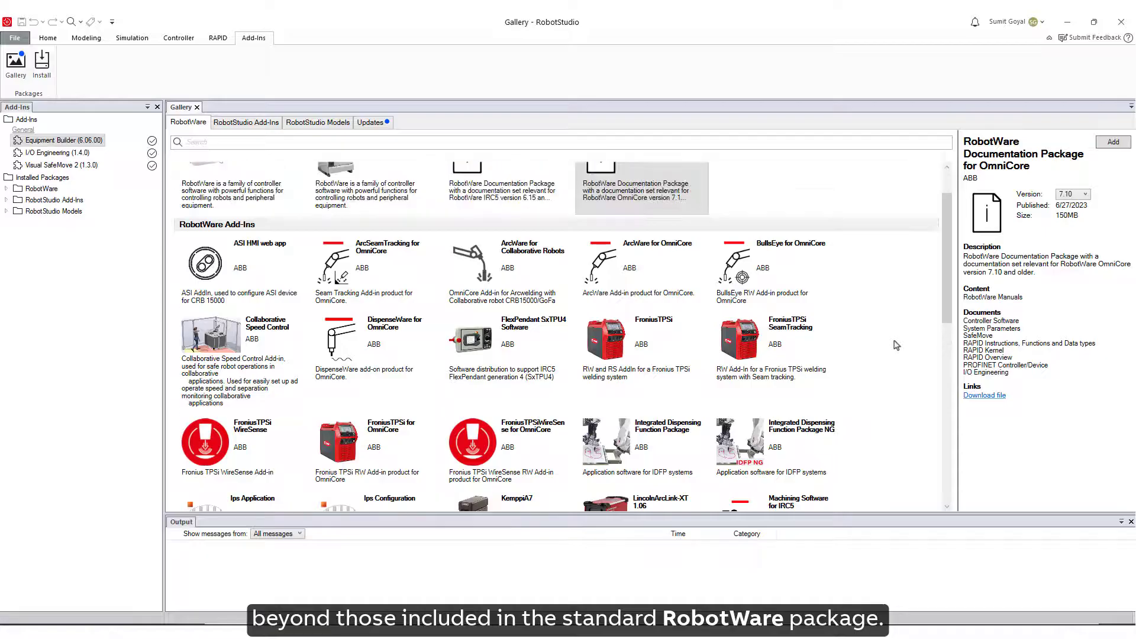
pyautogui.scroll(1, 897, 345)
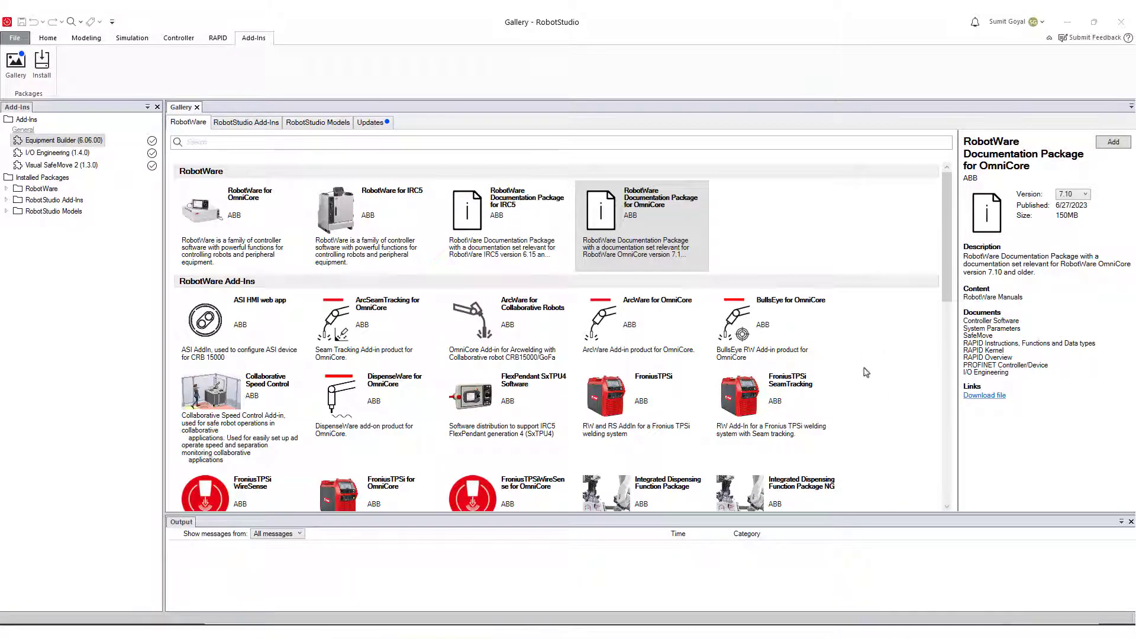
# - Browse the RobotStudio Add-Ins, scroll through the robot models list, and review available updates
pyautogui.click(267, 123)
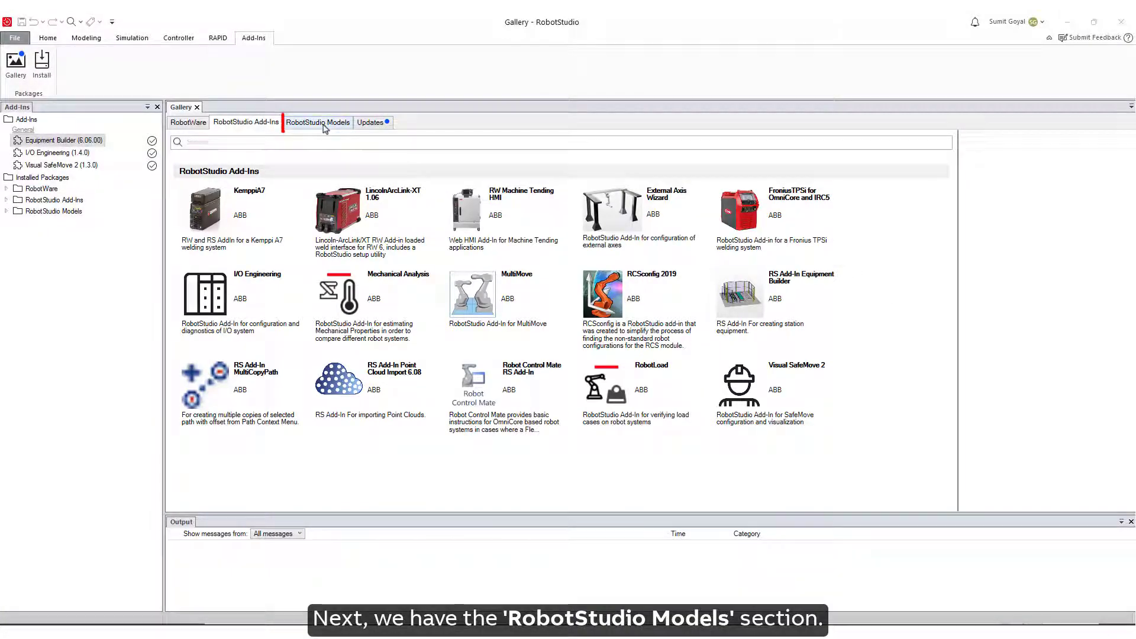
pyautogui.click(325, 126)
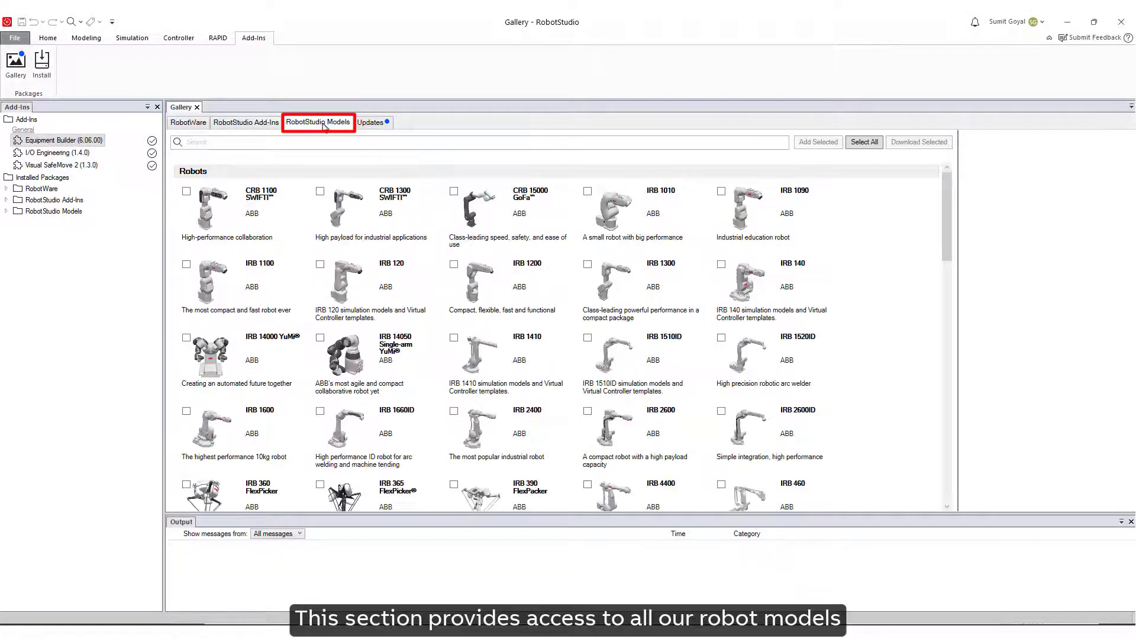
pyautogui.scroll(-3, 907, 300)
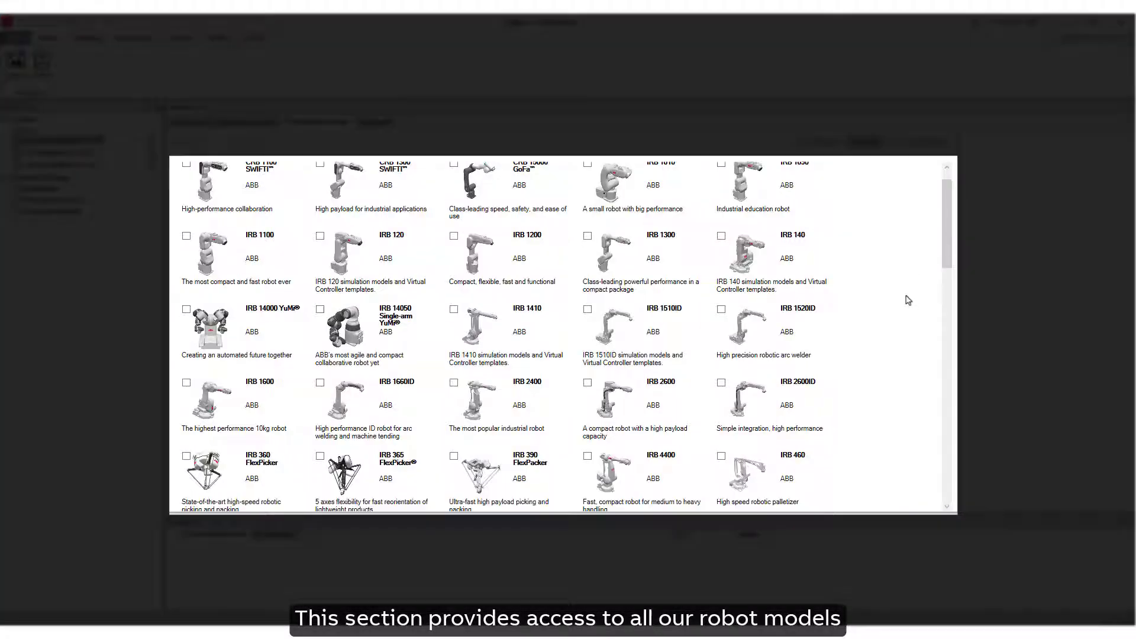
pyautogui.scroll(-6, 899, 301)
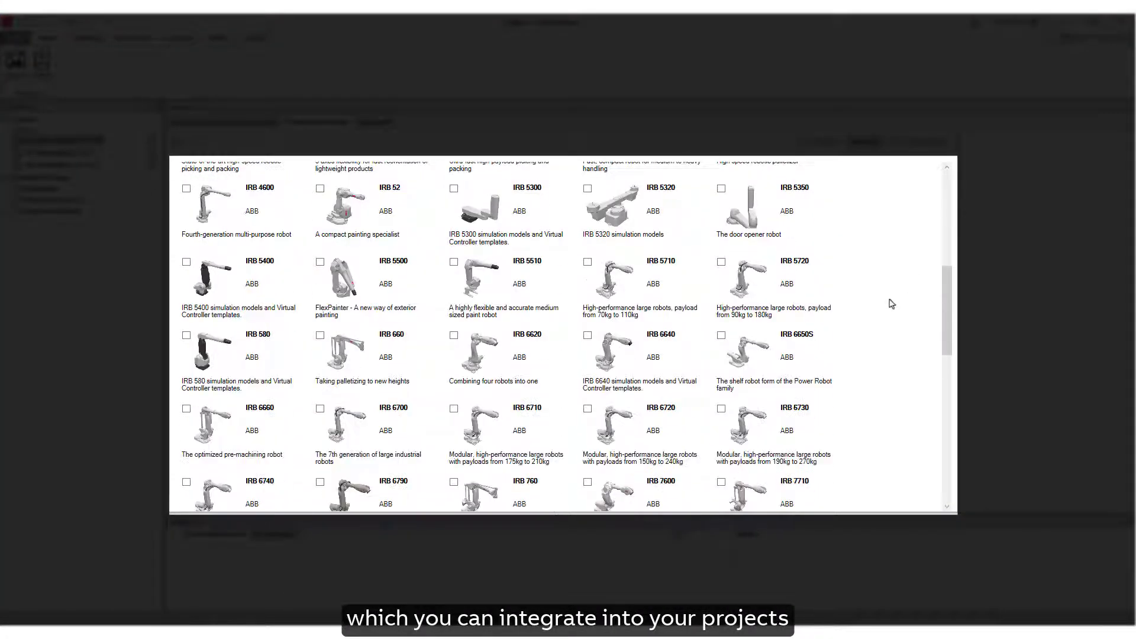
pyautogui.scroll(-5, 891, 304)
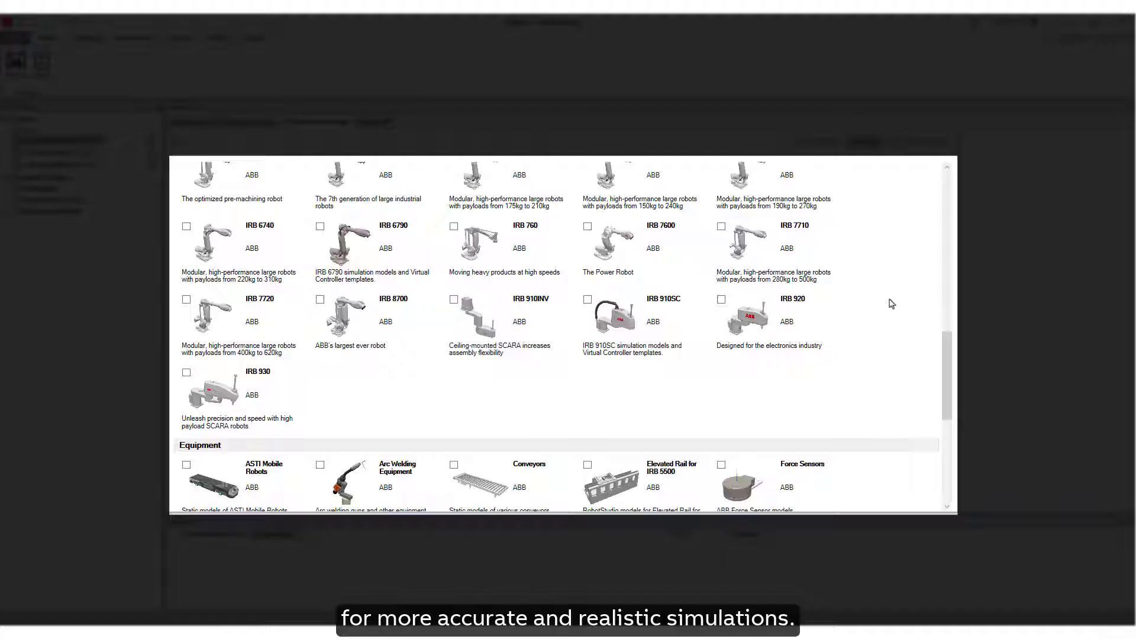
pyautogui.scroll(-4, 892, 303)
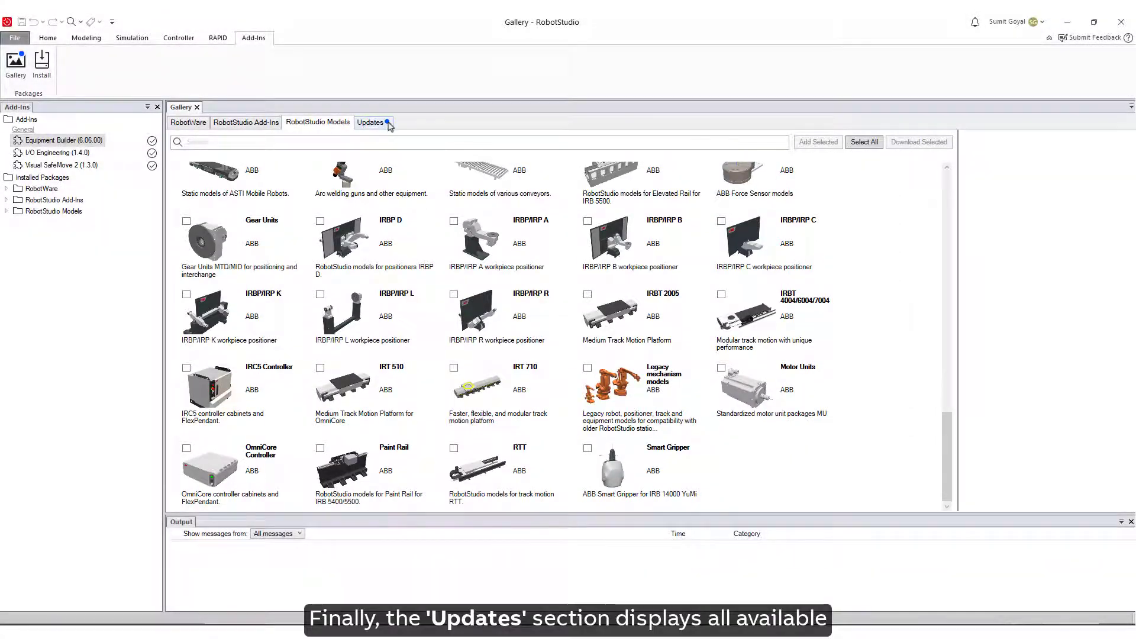
pyautogui.click(370, 123)
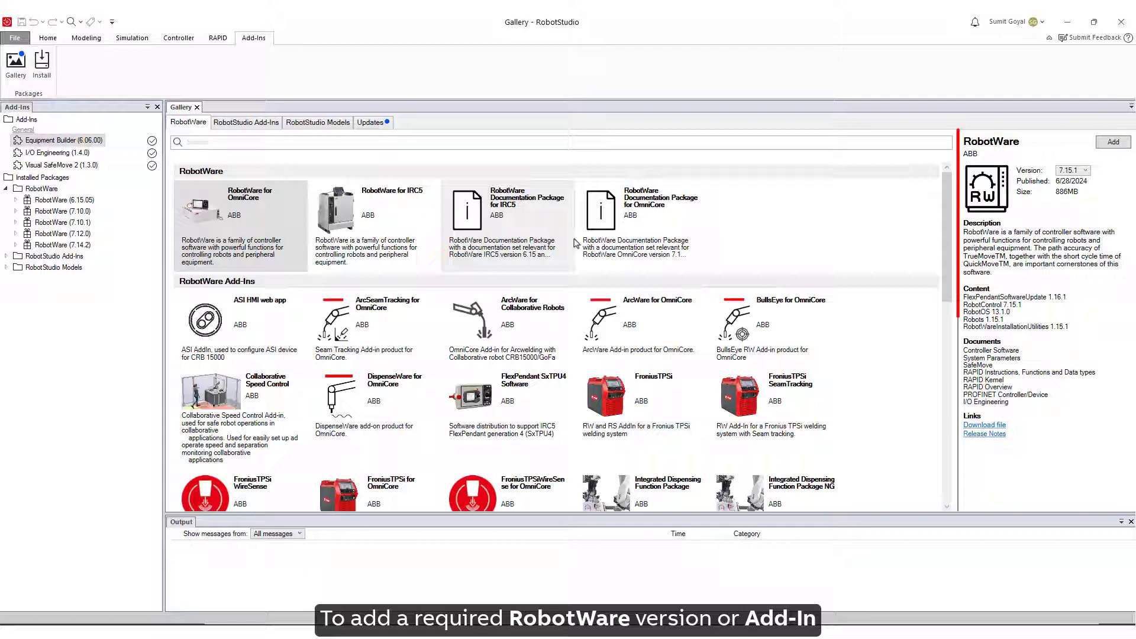
# - Keep RobotWare 7.15.1 selected and add DispenseWare for OmniCore 1.0.1, downloading its package
pyautogui.click(1071, 171)
pyautogui.click(1070, 178)
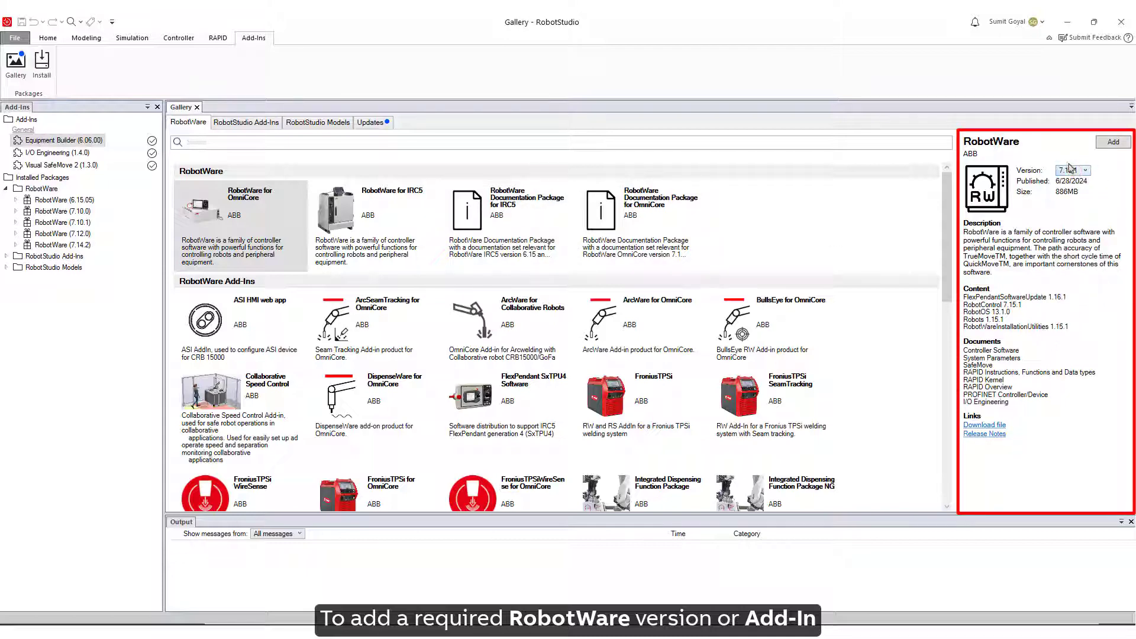
pyautogui.click(373, 408)
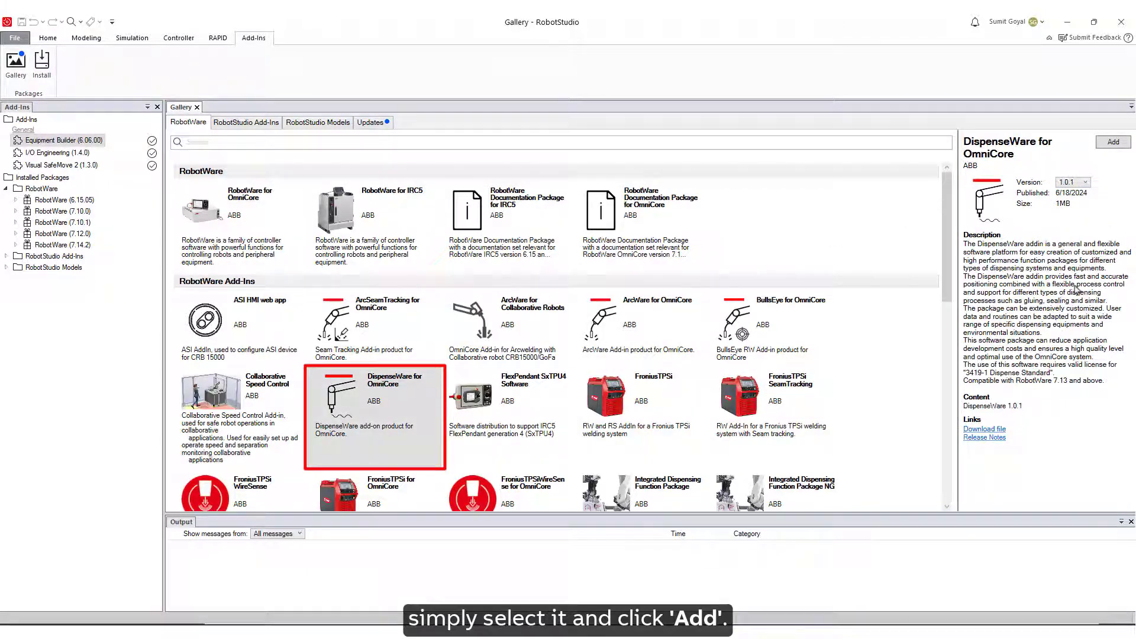
pyautogui.click(1114, 143)
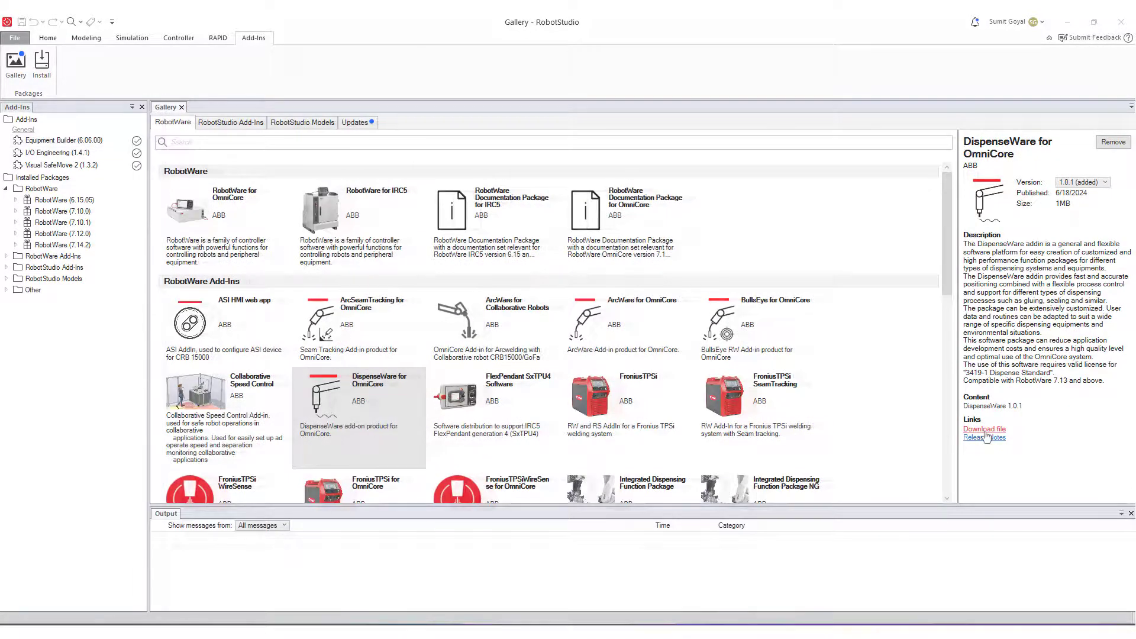
pyautogui.click(983, 430)
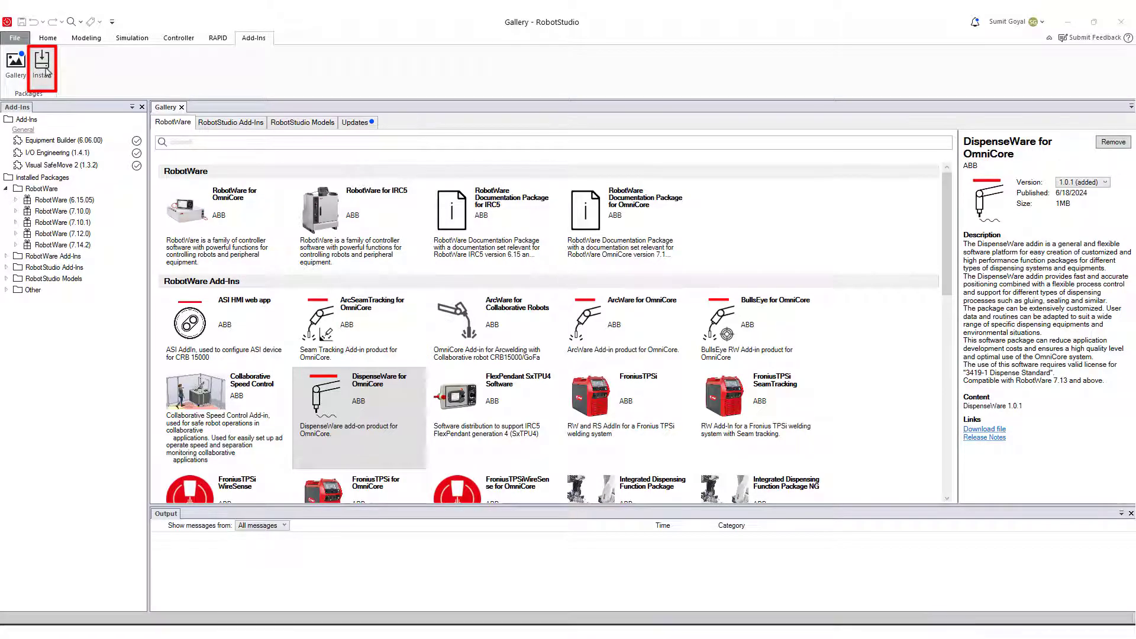
# - Install DispenseWare for OmniCore and expand it under RobotWare Add-Ins to show version 1.0.1
pyautogui.click(43, 64)
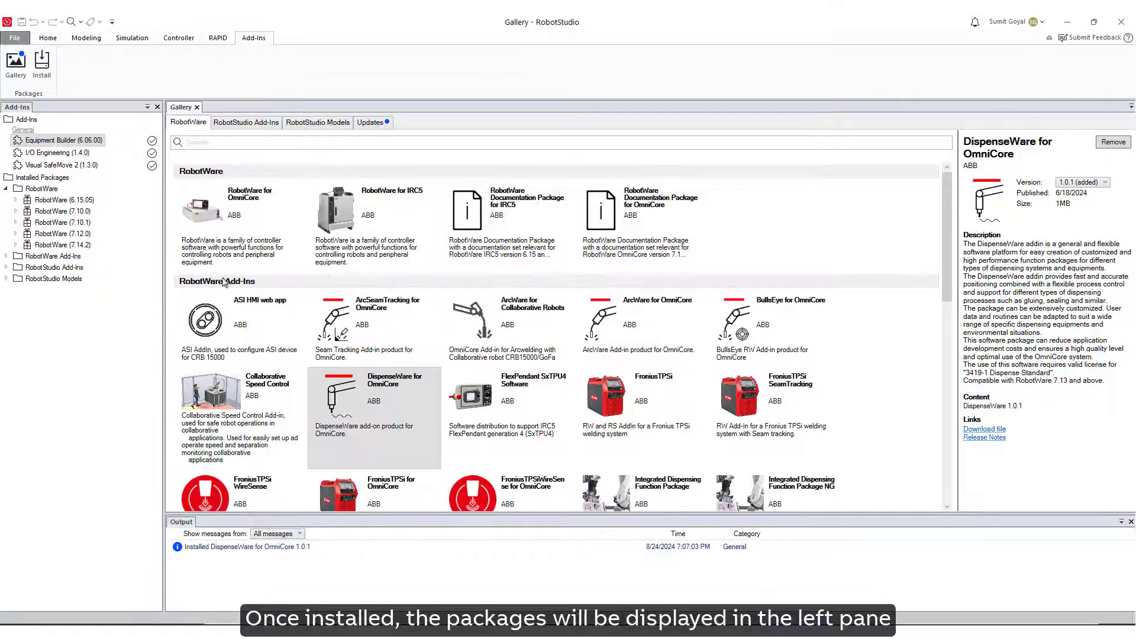
pyautogui.click(6, 256)
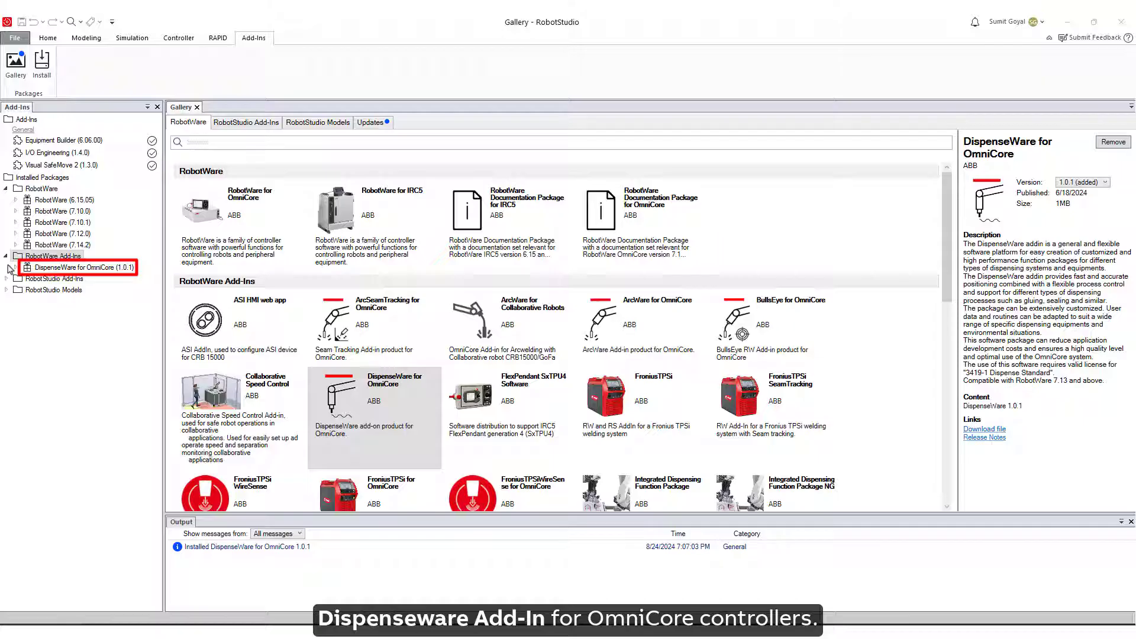
pyautogui.doubleClick(83, 268)
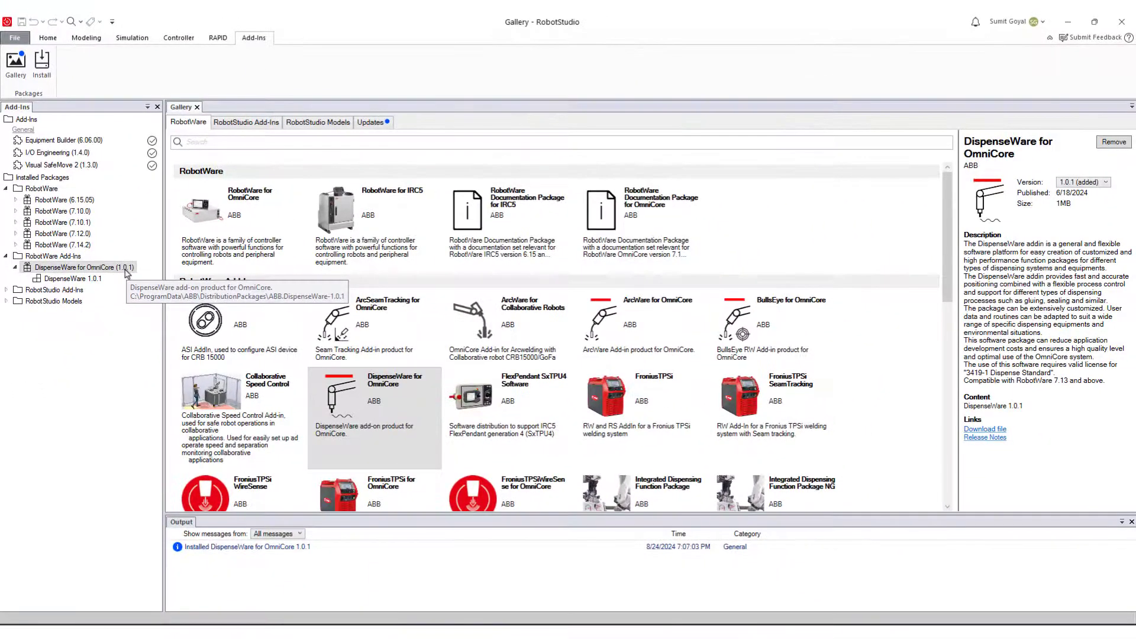
# - Check DispenseWare's Documentation submenu, then switch the Gallery to the RobotStudio Add-Ins listing
pyautogui.rightClick(159, 285)
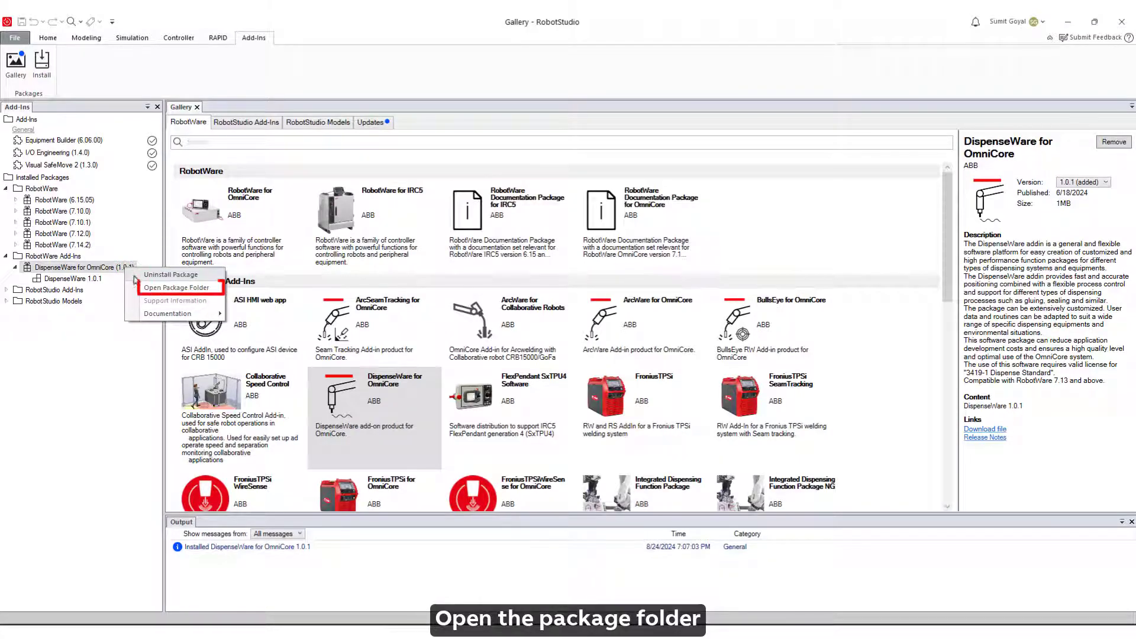
pyautogui.moveTo(140, 317)
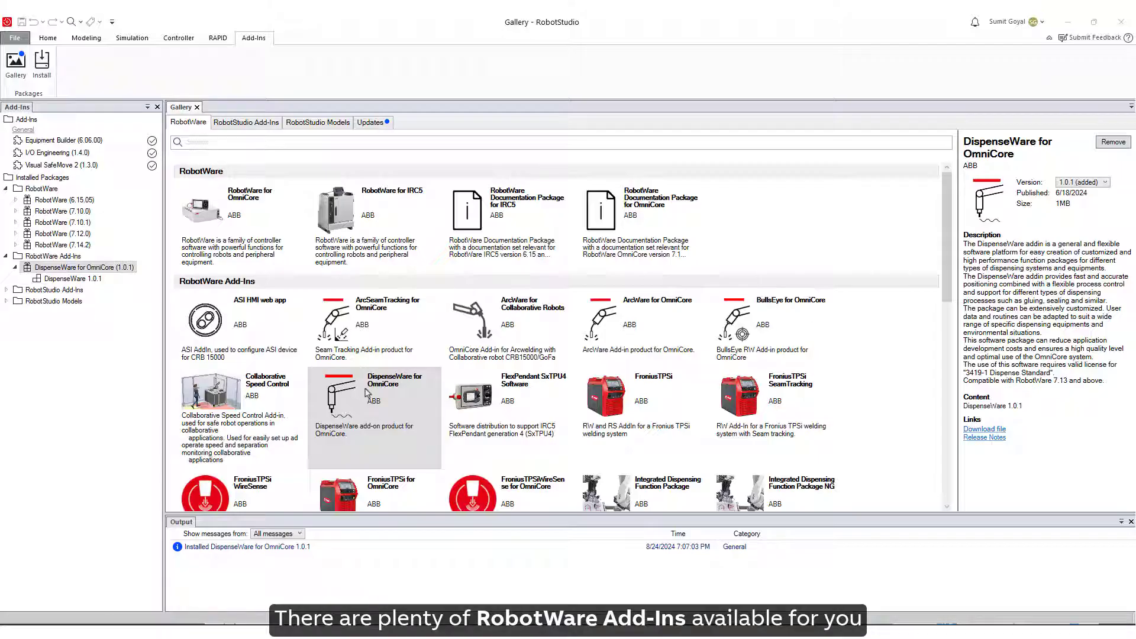
pyautogui.scroll(-5, 367, 388)
pyautogui.scroll(-5, 367, 388)
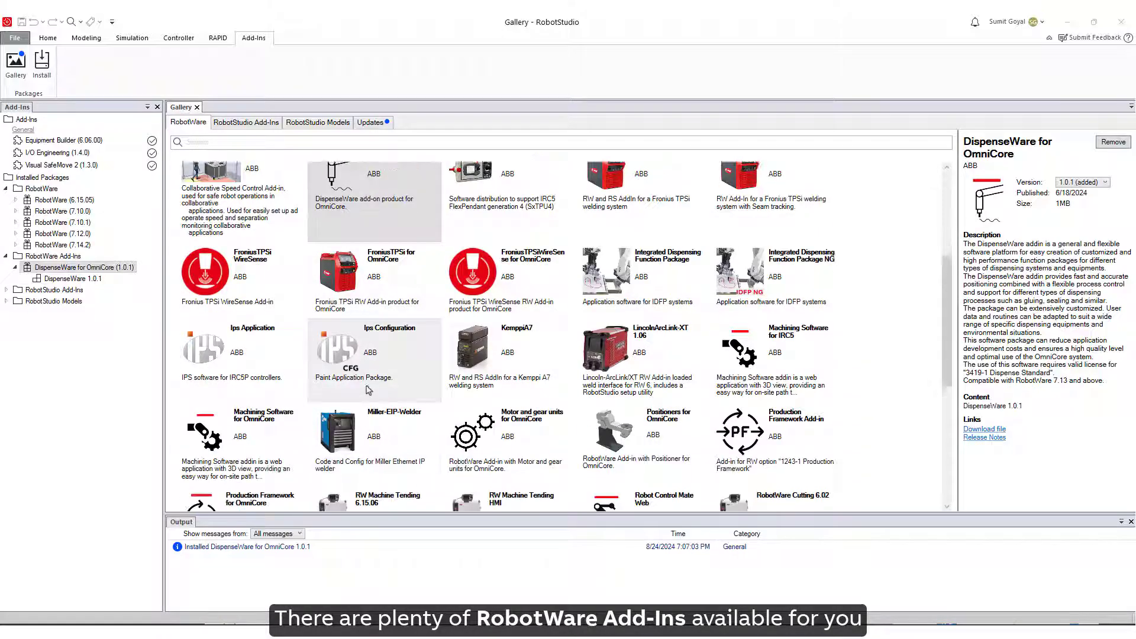
pyautogui.scroll(-5, 368, 388)
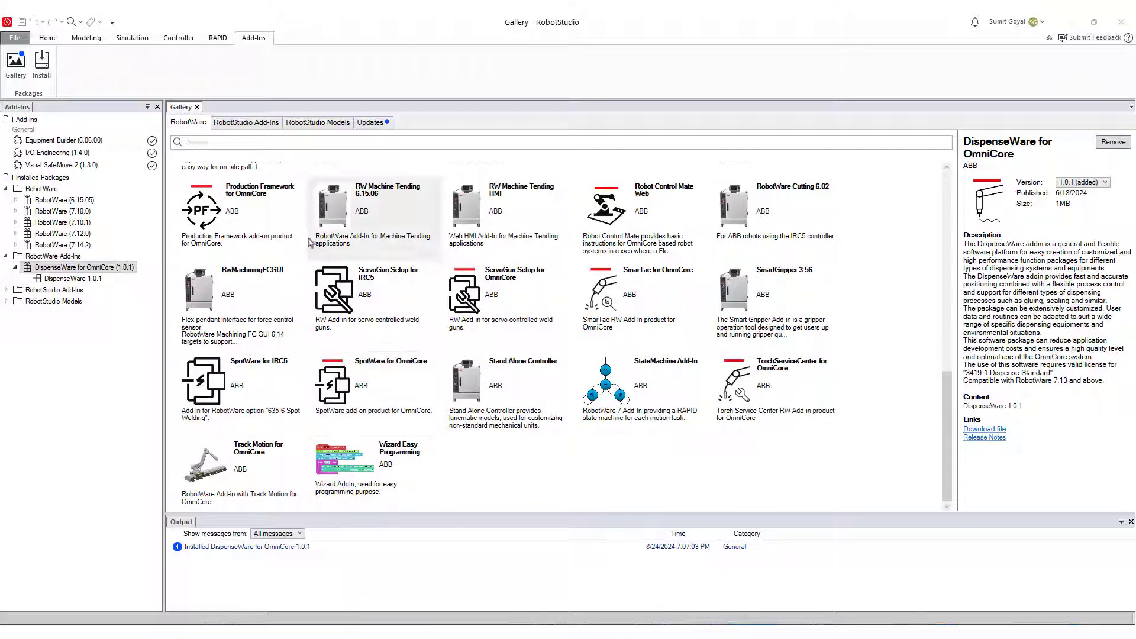
pyautogui.click(258, 122)
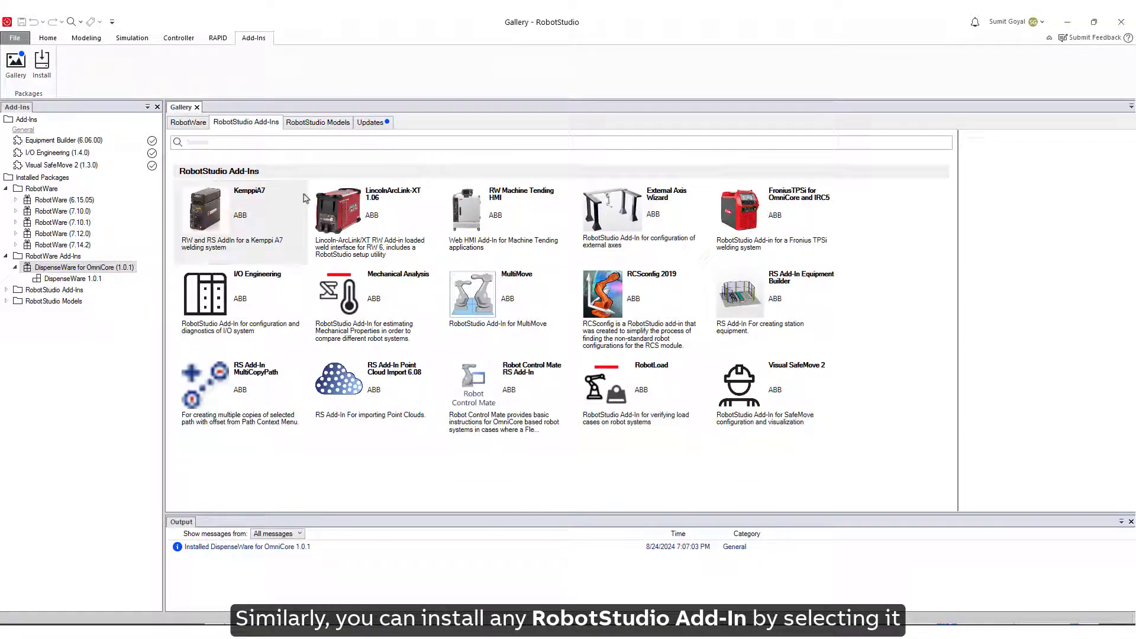
# - Add Mechanical Analysis 1.0.0, accept its licence, and restart RobotStudio
pyautogui.click(367, 305)
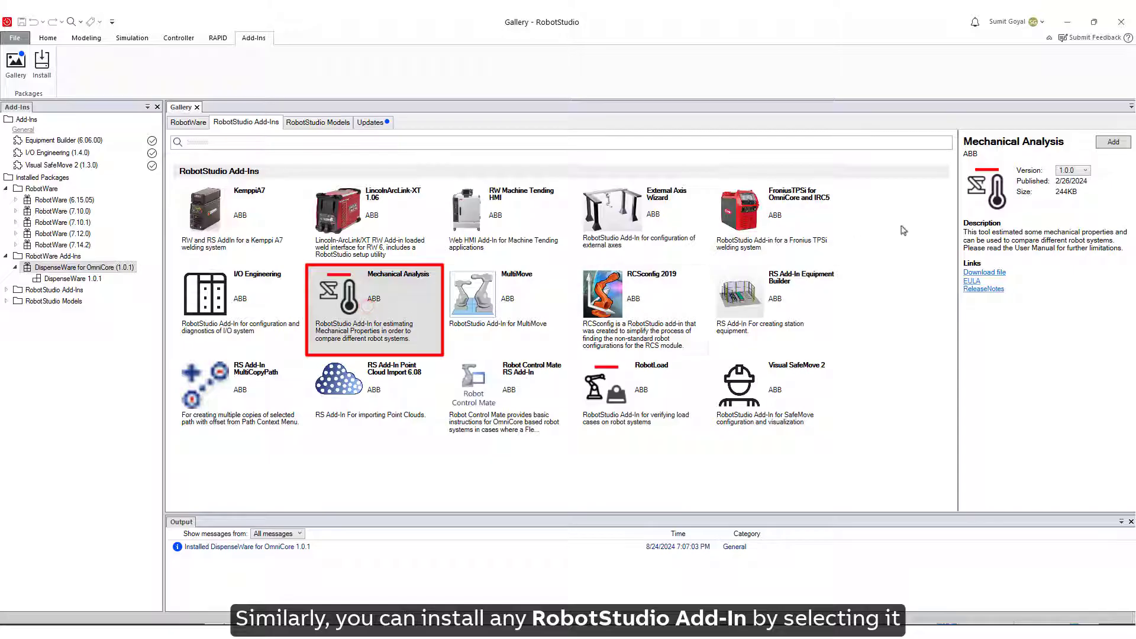
pyautogui.click(1108, 144)
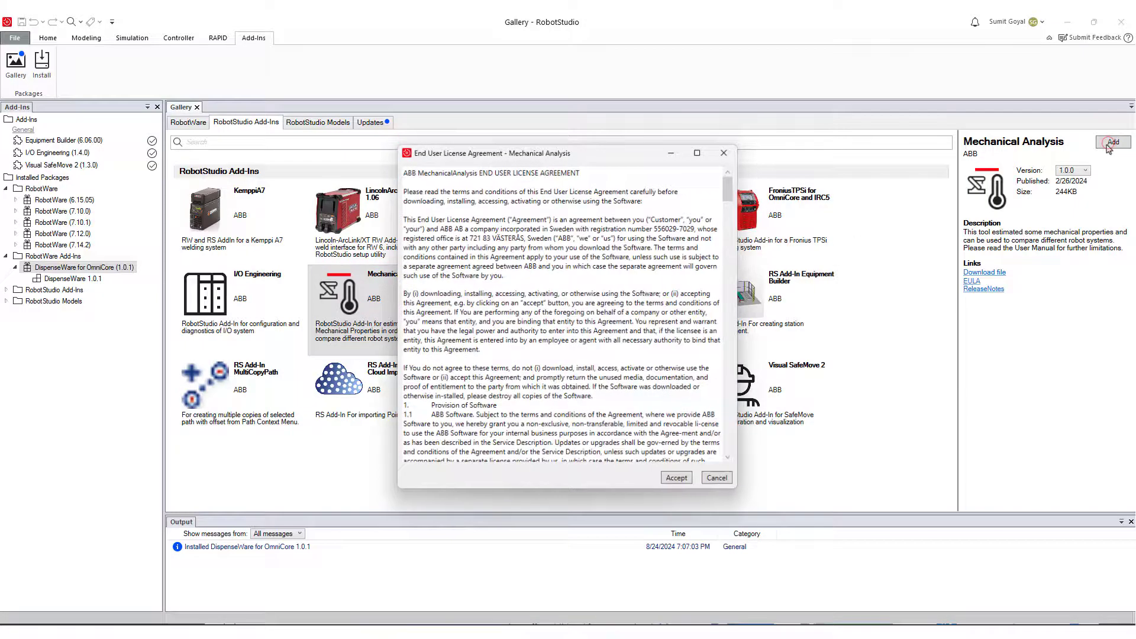
pyautogui.click(678, 481)
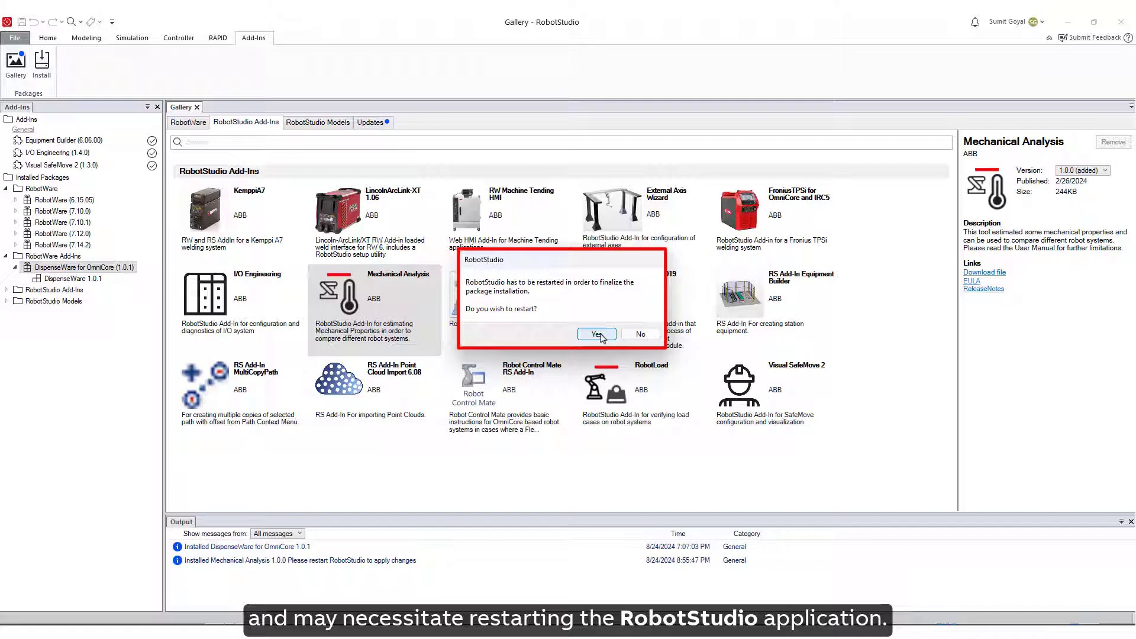
pyautogui.click(598, 334)
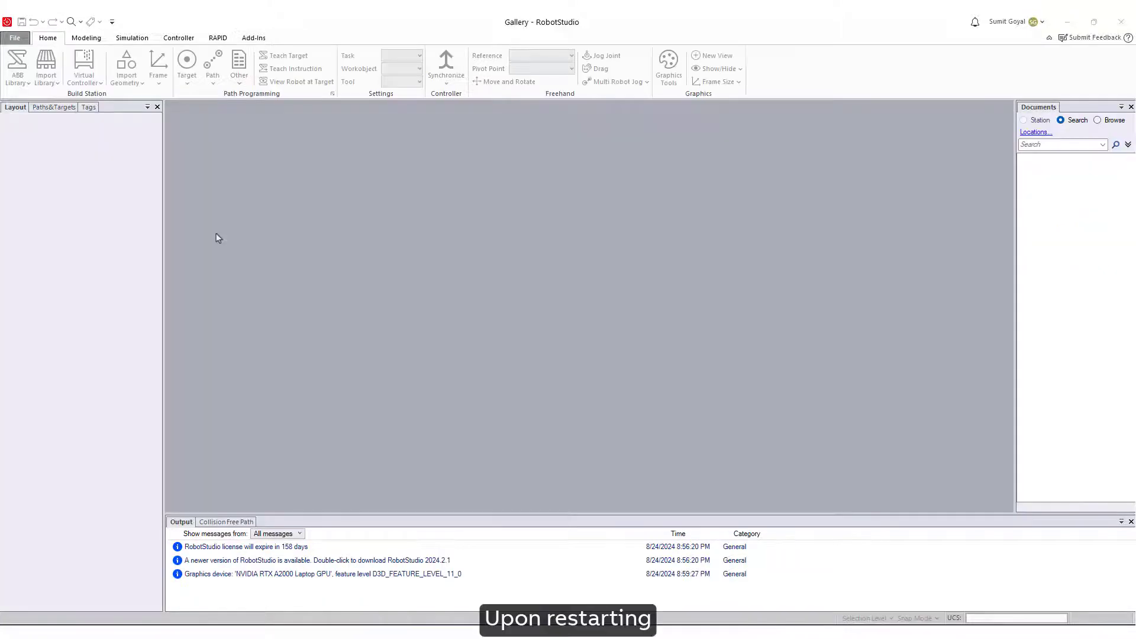
# - Expand installed RobotStudio Add-Ins in the Add-Ins tab to confirm Mechanical Analysis (1.0.0)
pyautogui.click(254, 38)
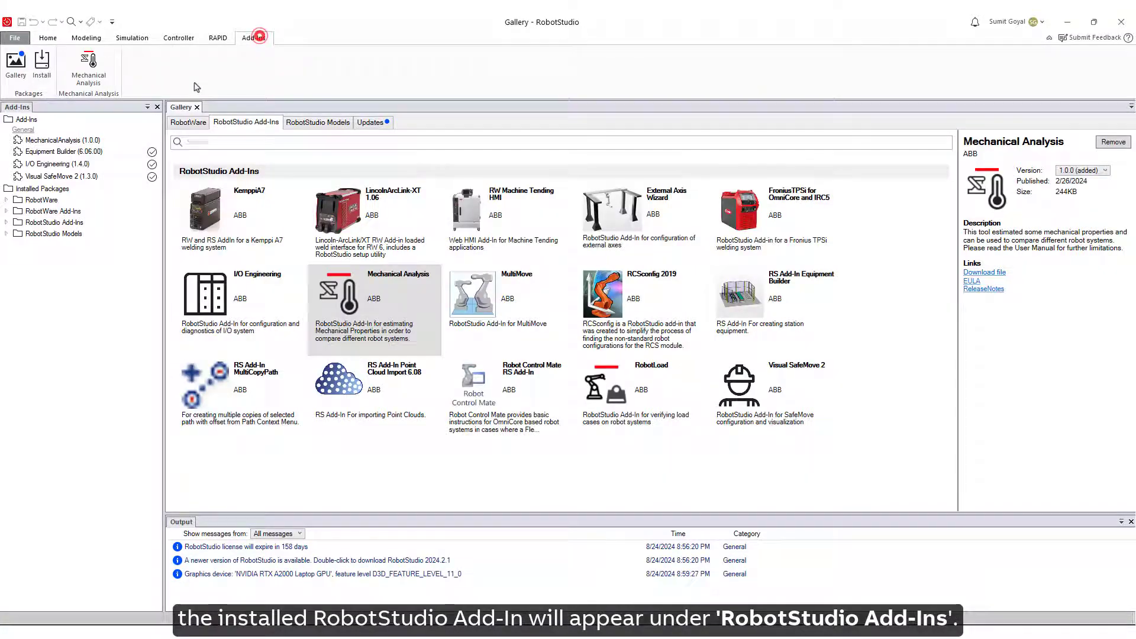
pyautogui.click(8, 223)
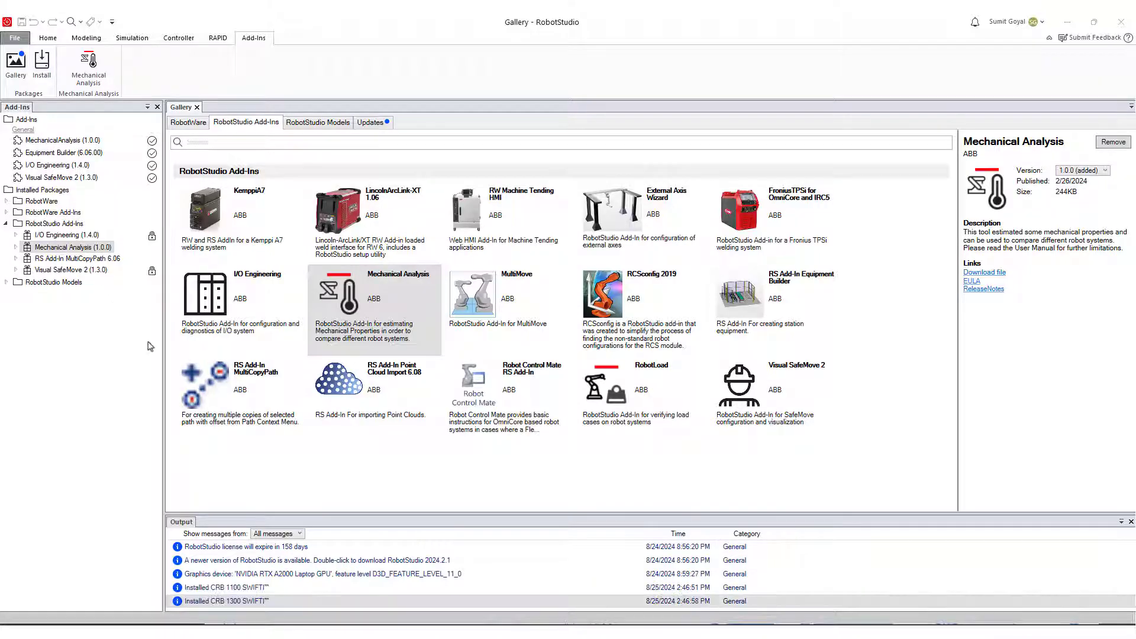
# - Look over I/O Engineering and Visual SafeMove 2, then enable Autoload Add-In for Mechanical Analysis
pyautogui.click(86, 234)
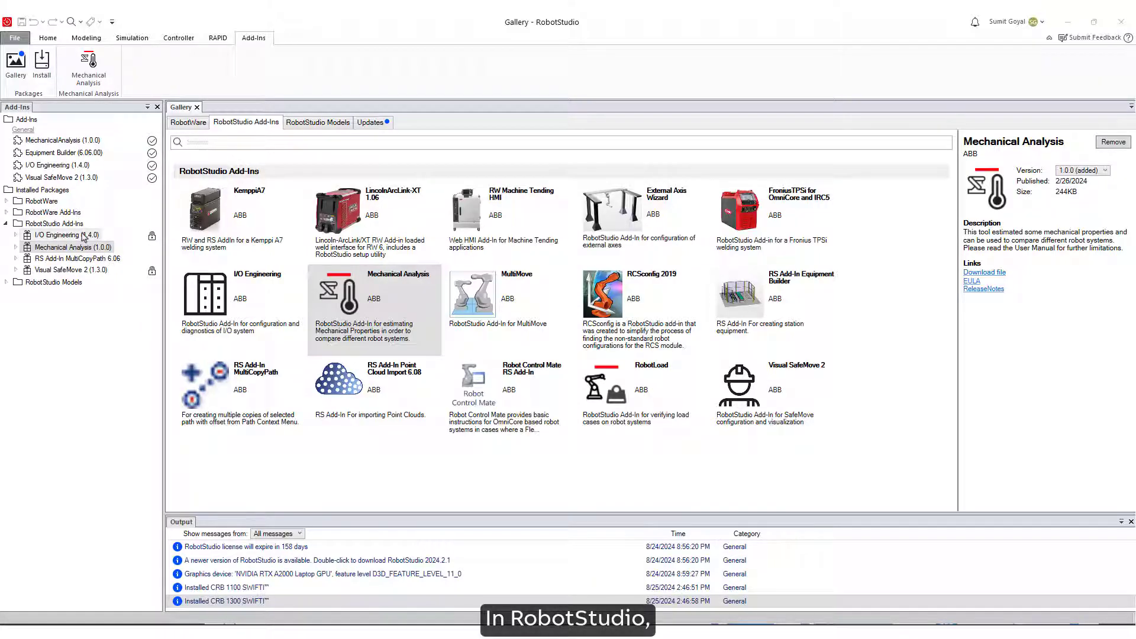
pyautogui.click(98, 270)
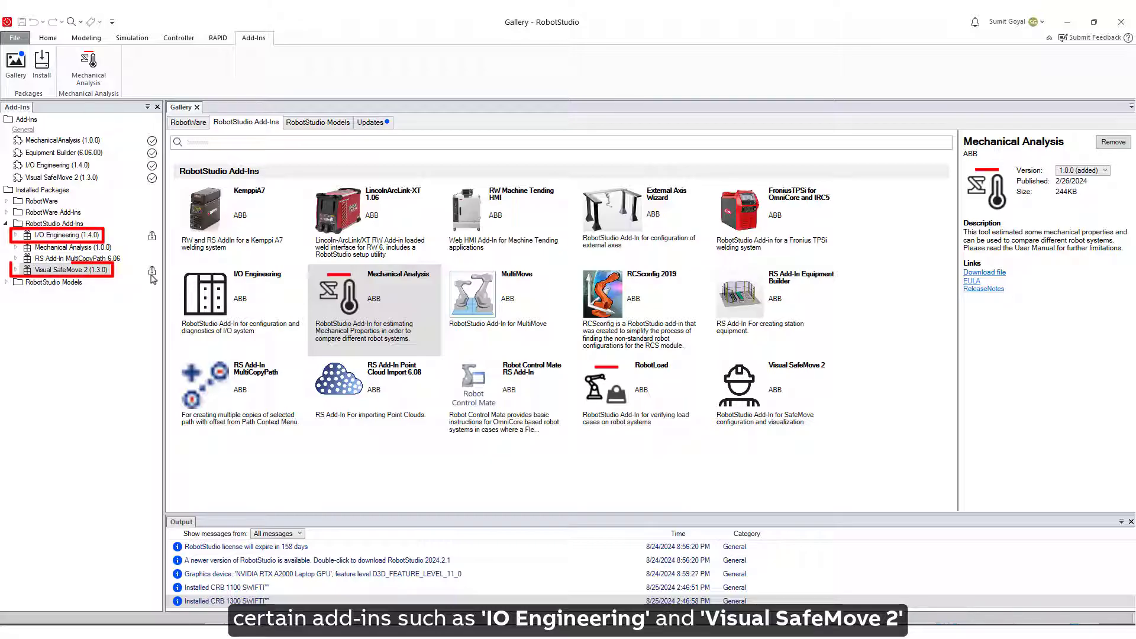
pyautogui.moveTo(152, 273)
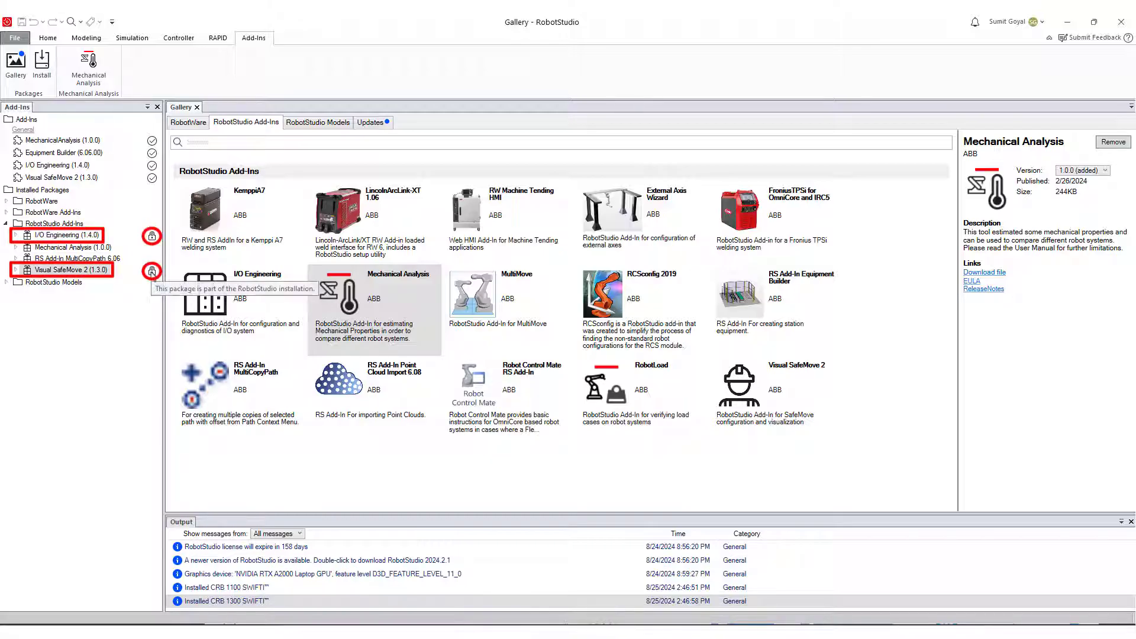
pyautogui.rightClick(83, 272)
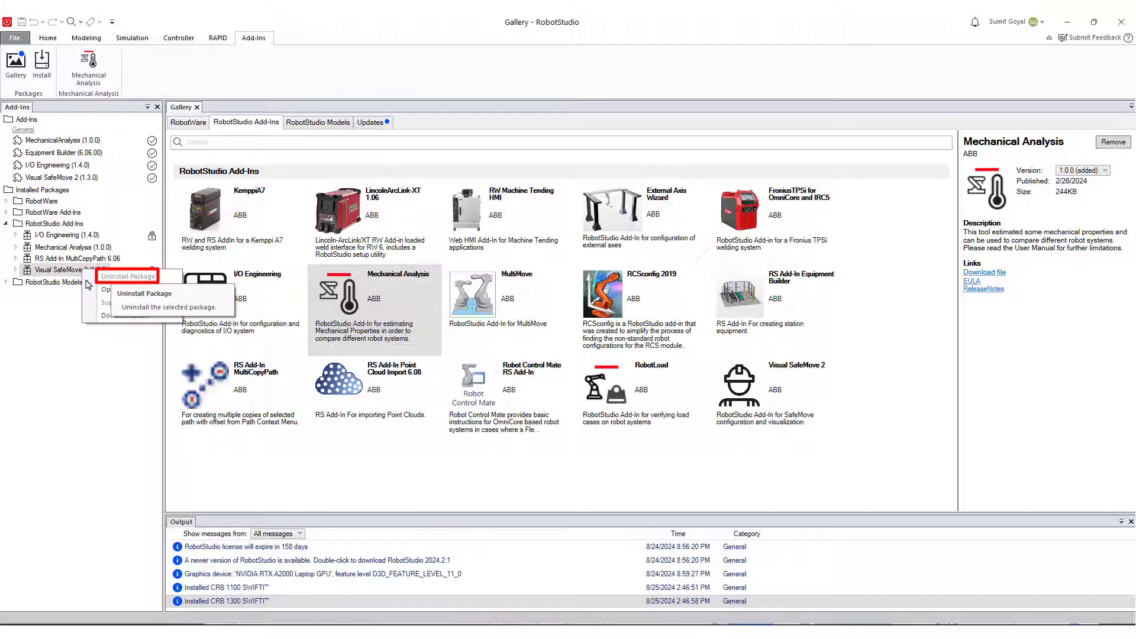
pyautogui.click(62, 310)
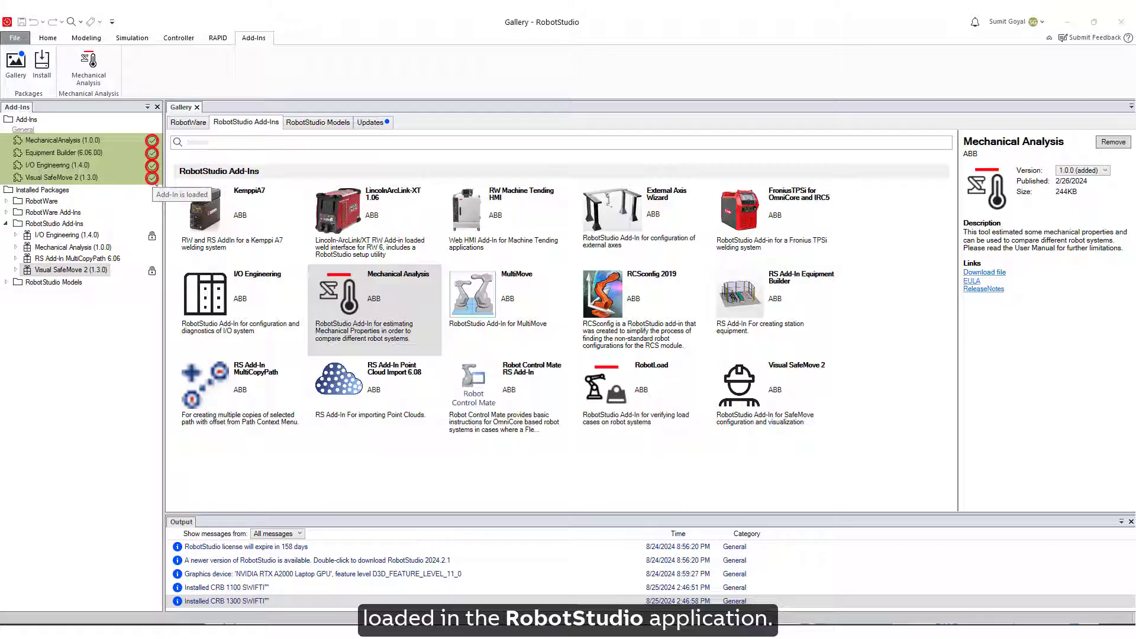
pyautogui.rightClick(82, 140)
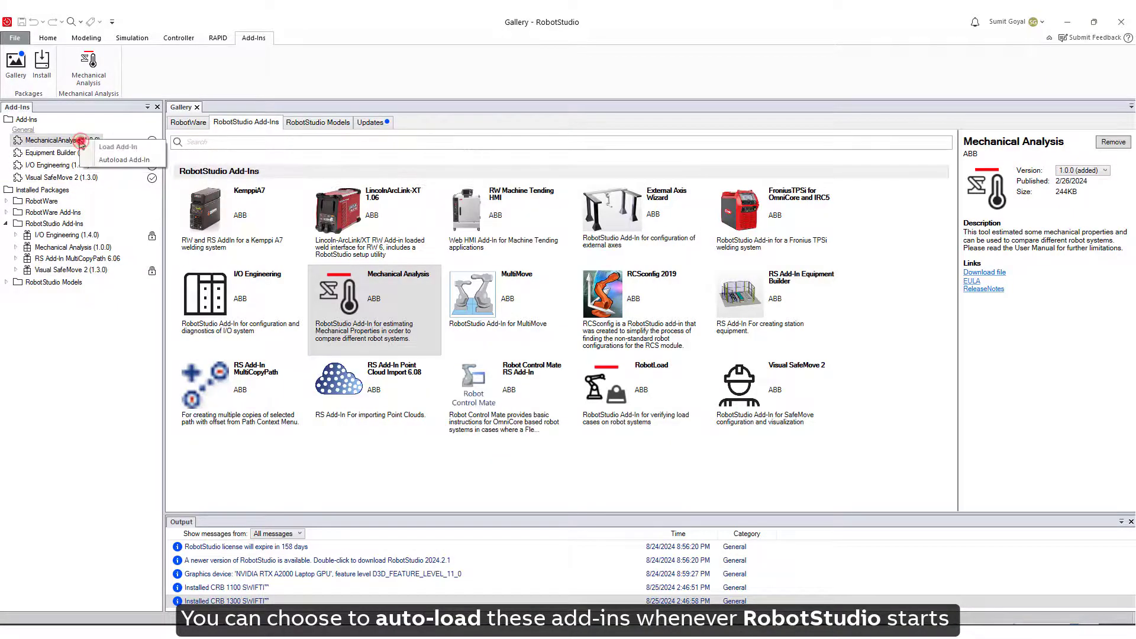
pyautogui.click(118, 159)
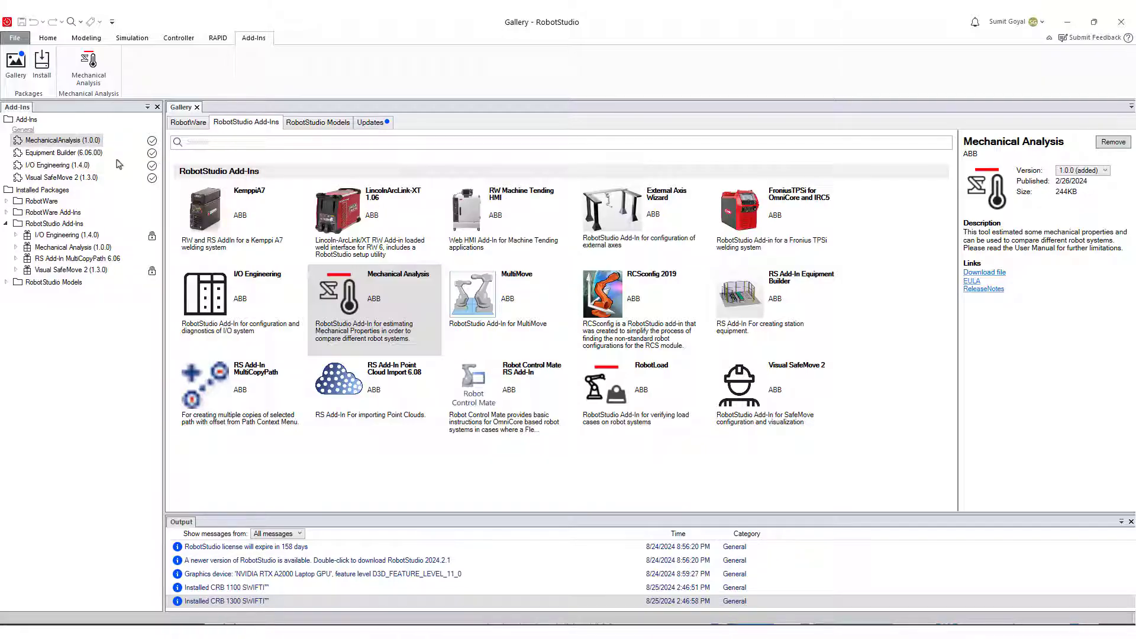
# - Browse the RobotStudio Models catalogue of robots like CRB 1100 SWIFTI, IRB 1010 and IRB 14000 YuMi
pyautogui.click(322, 122)
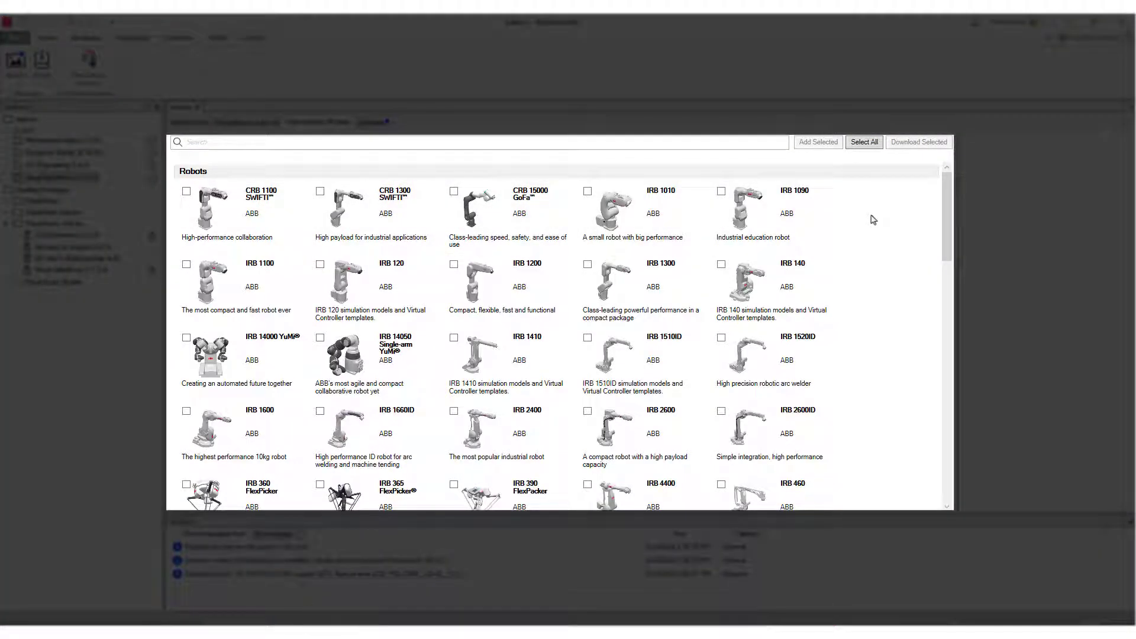
pyautogui.scroll(-5, 874, 220)
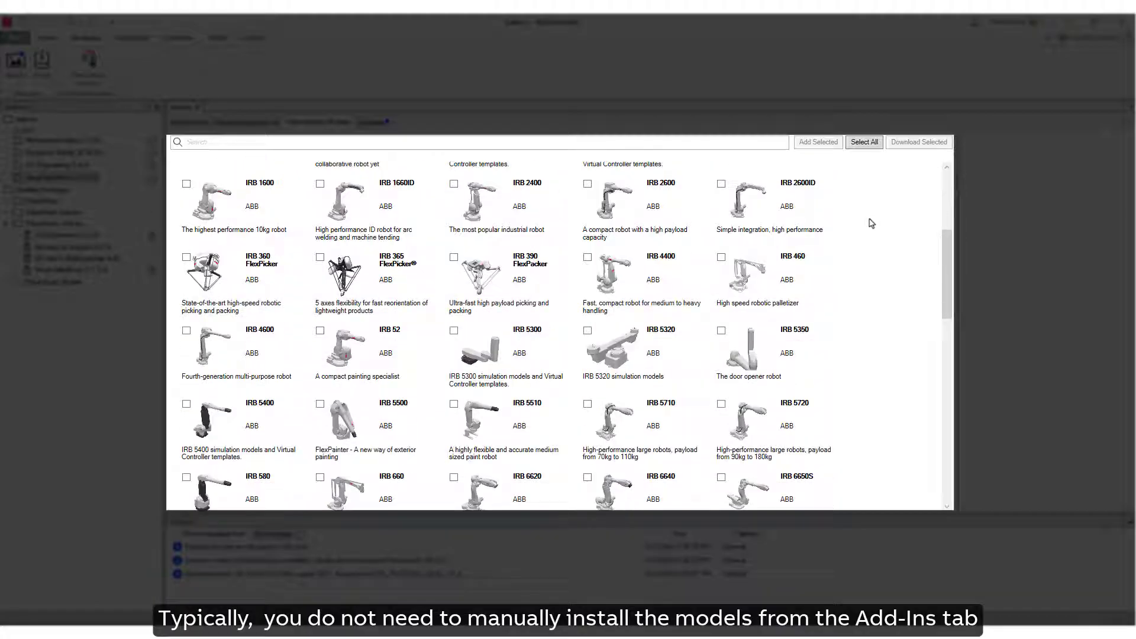
pyautogui.scroll(-5, 872, 223)
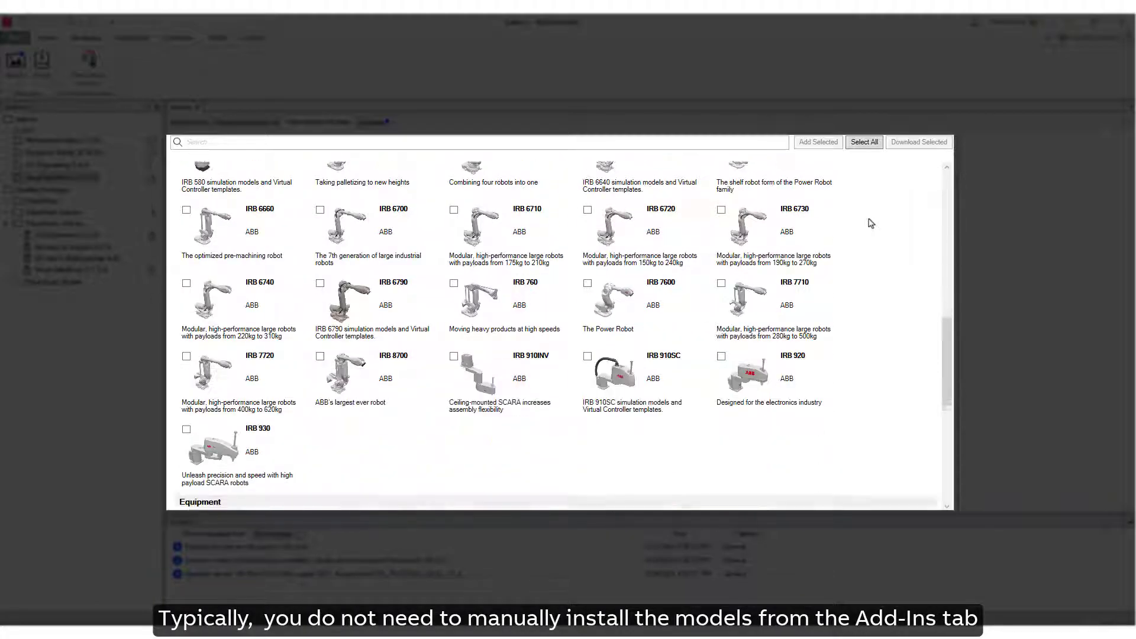
pyautogui.scroll(-5, 872, 223)
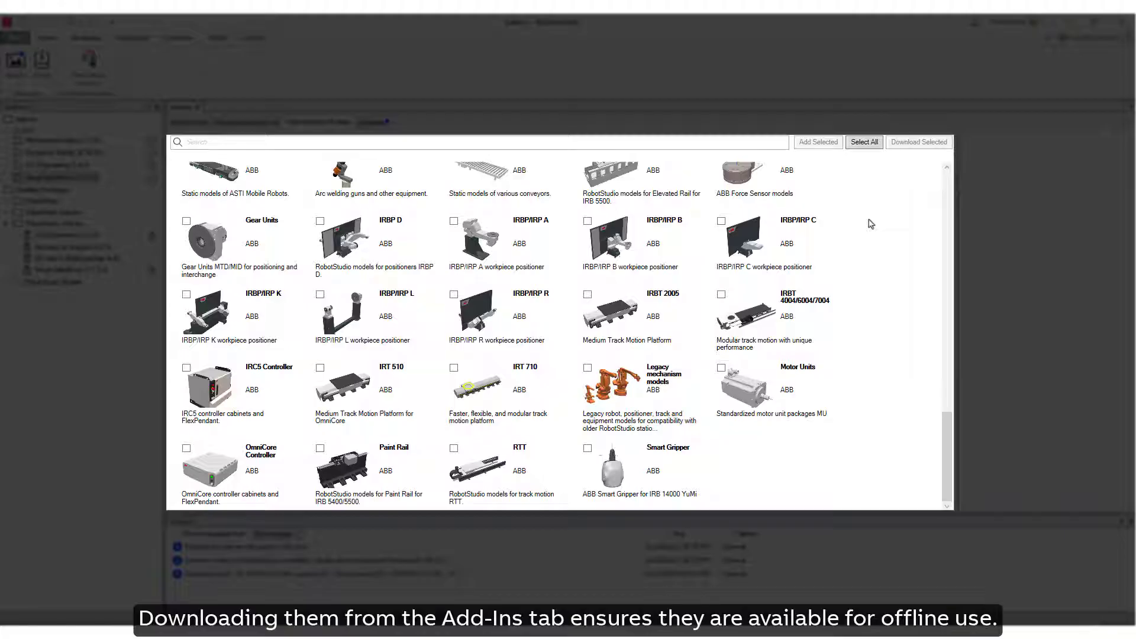
pyautogui.scroll(5, 871, 224)
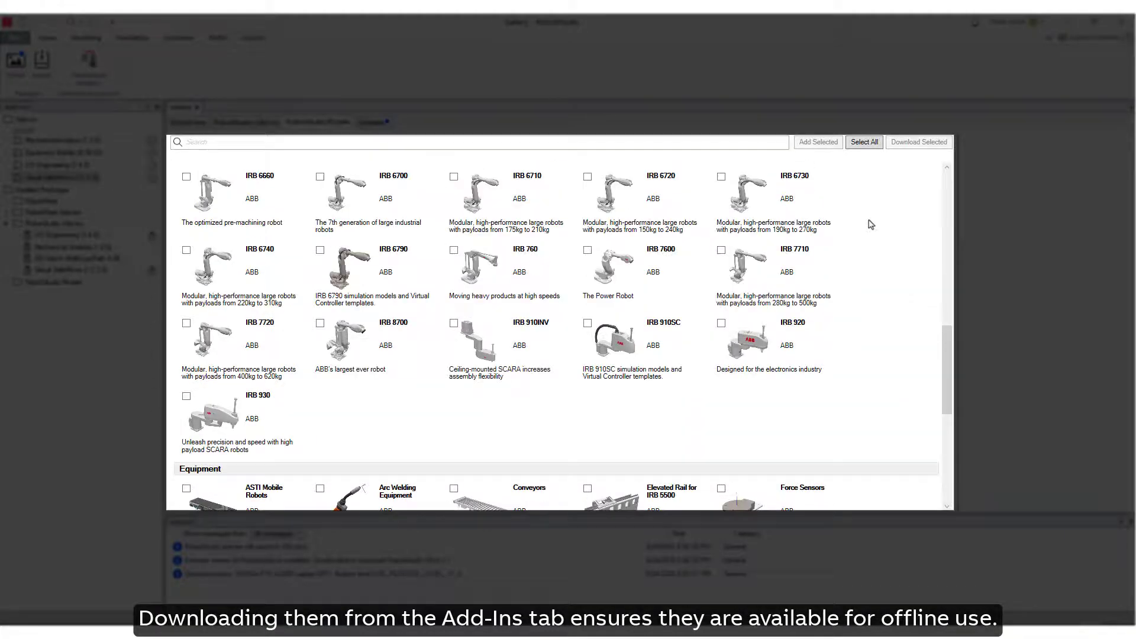
pyautogui.scroll(8, 871, 223)
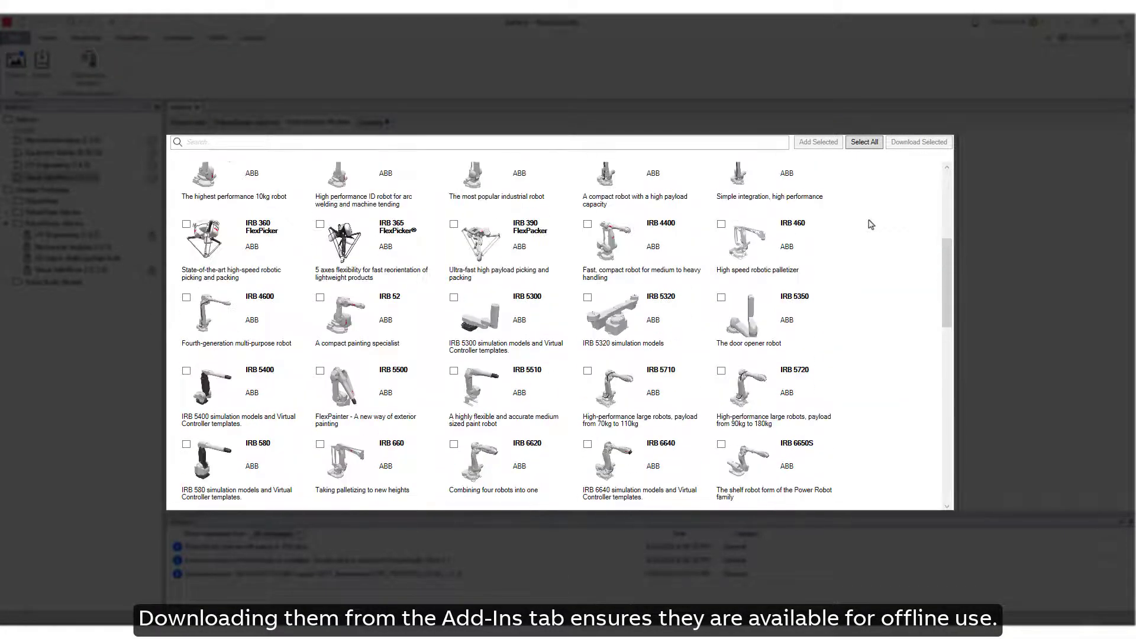
pyautogui.scroll(2, 871, 224)
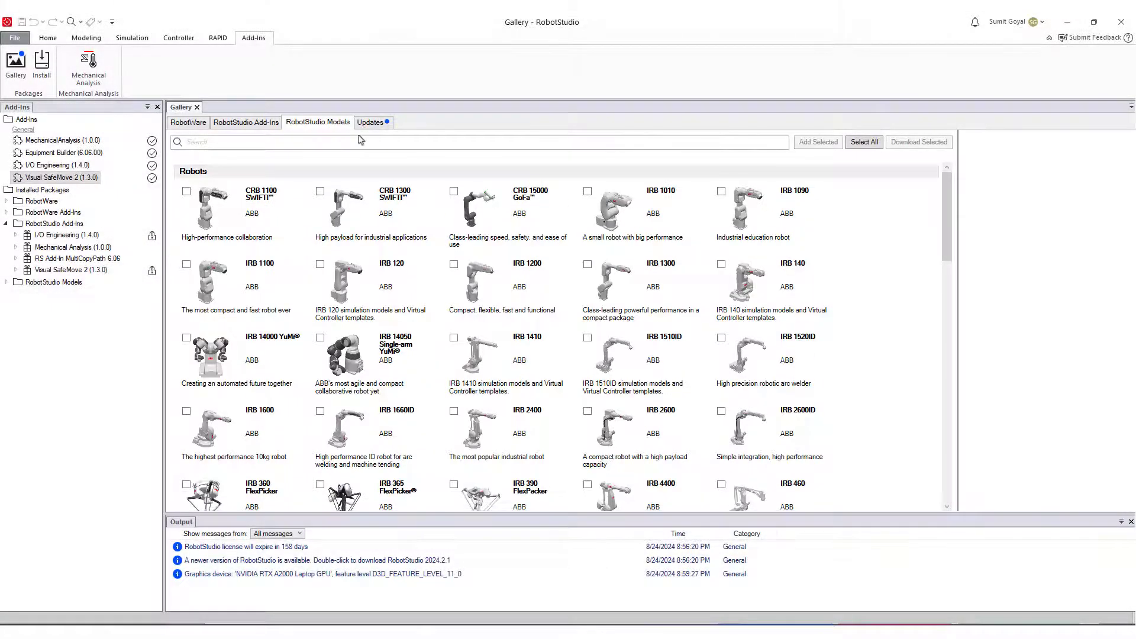
# - Download CRB 1100 SWIFTI and CRB 1300 SWIFTI and check them under installed RobotStudio Models
pyautogui.click(186, 191)
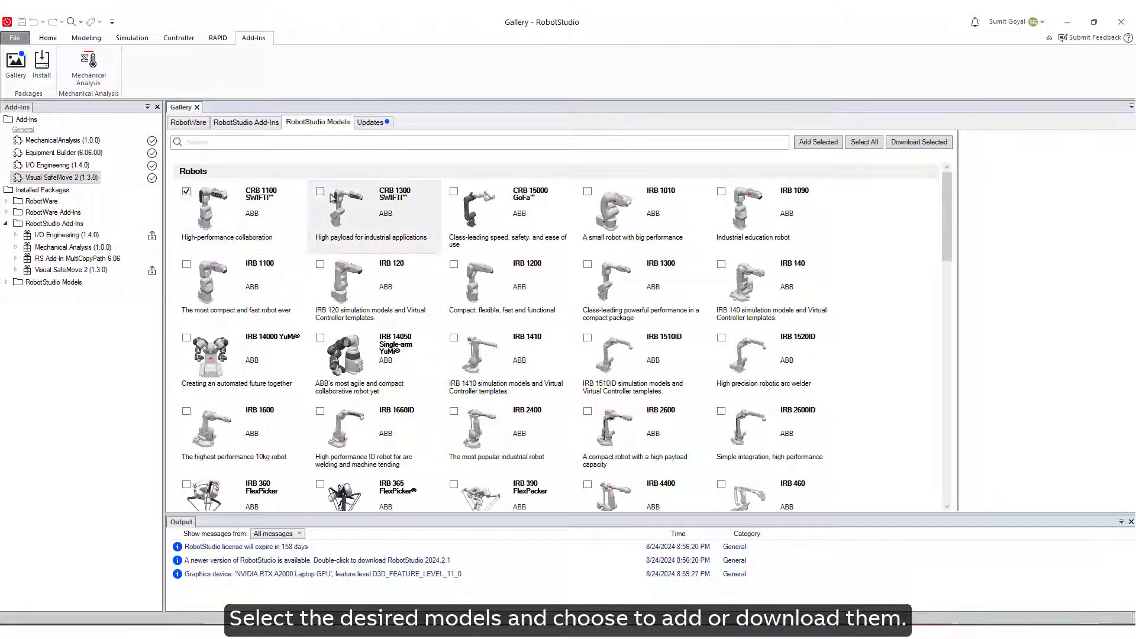
pyautogui.click(321, 191)
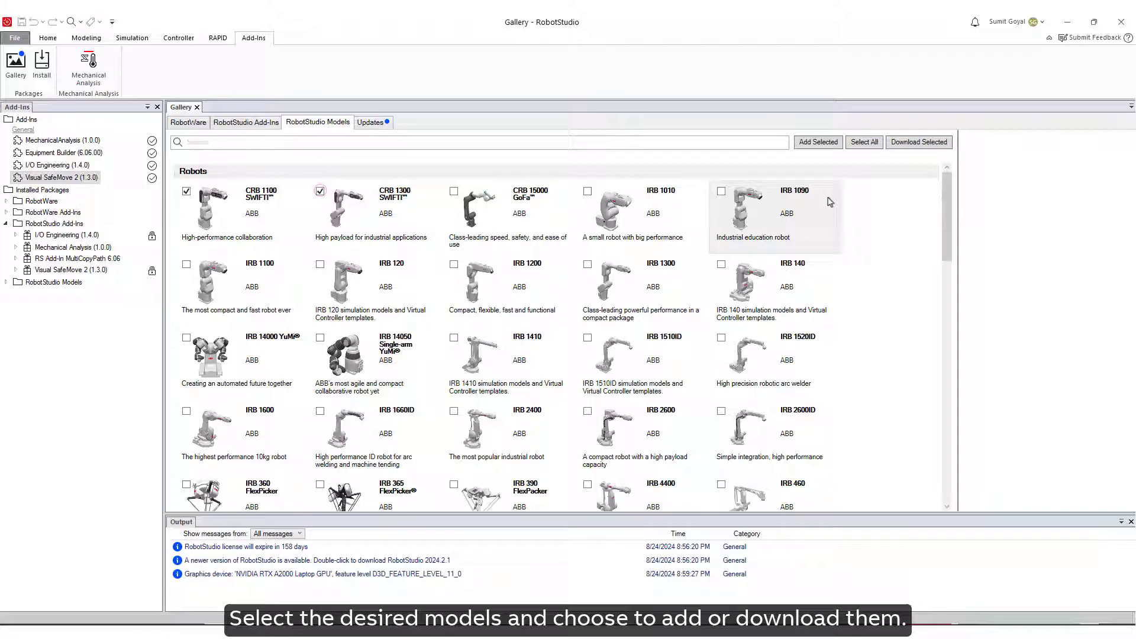
pyautogui.click(907, 146)
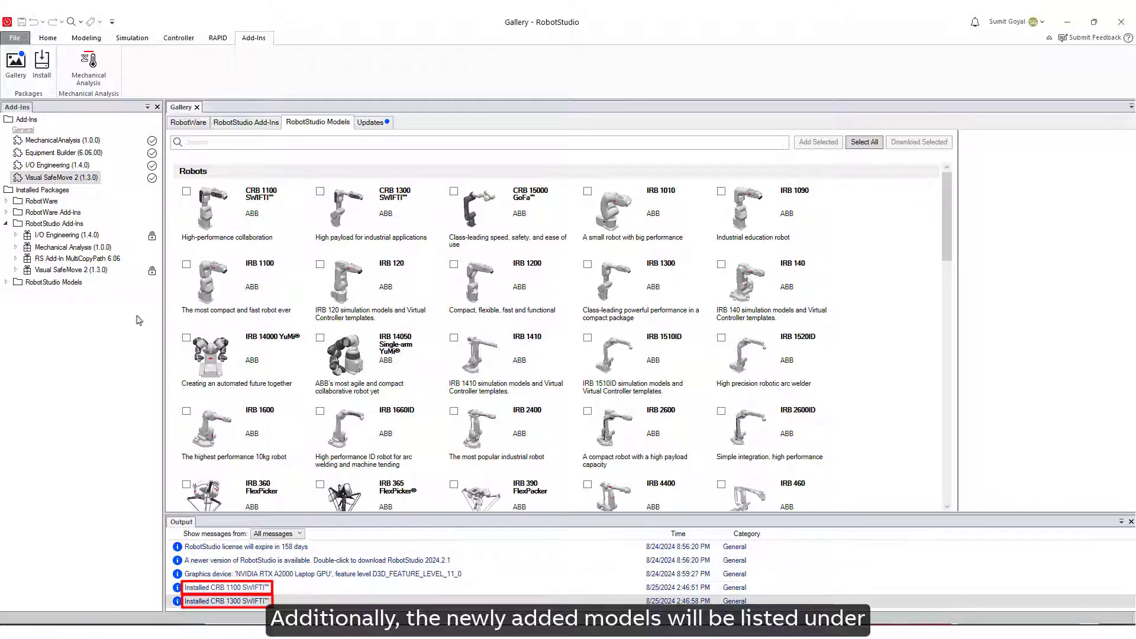
pyautogui.click(6, 283)
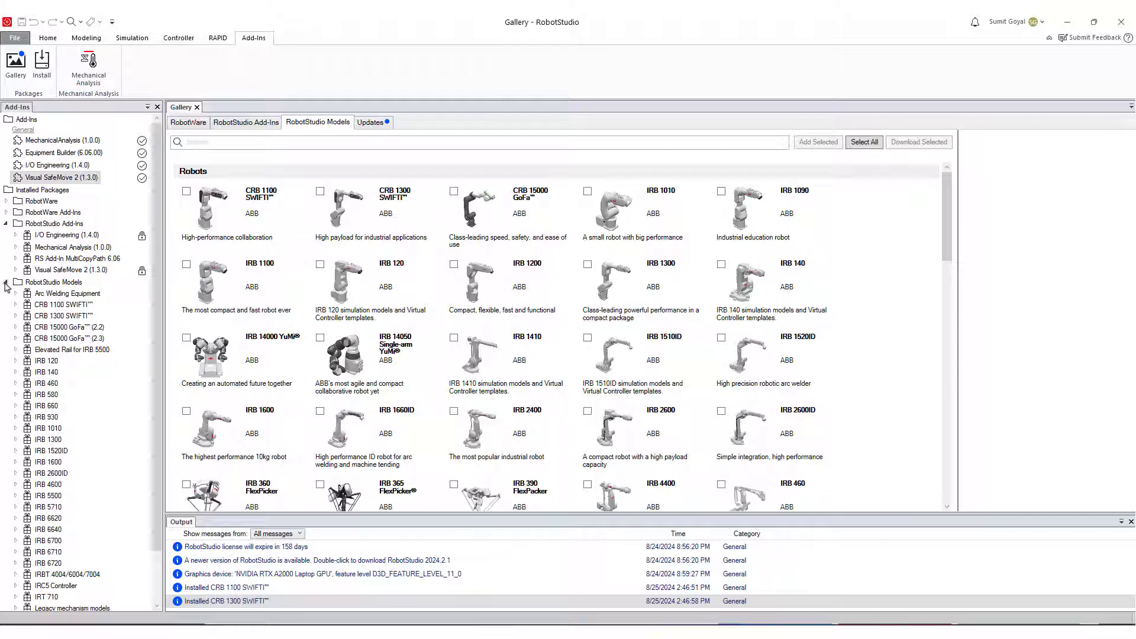
# - Review the seven available updates and show IRB 1300 details at version 2.5 (22MB)
pyautogui.click(7, 283)
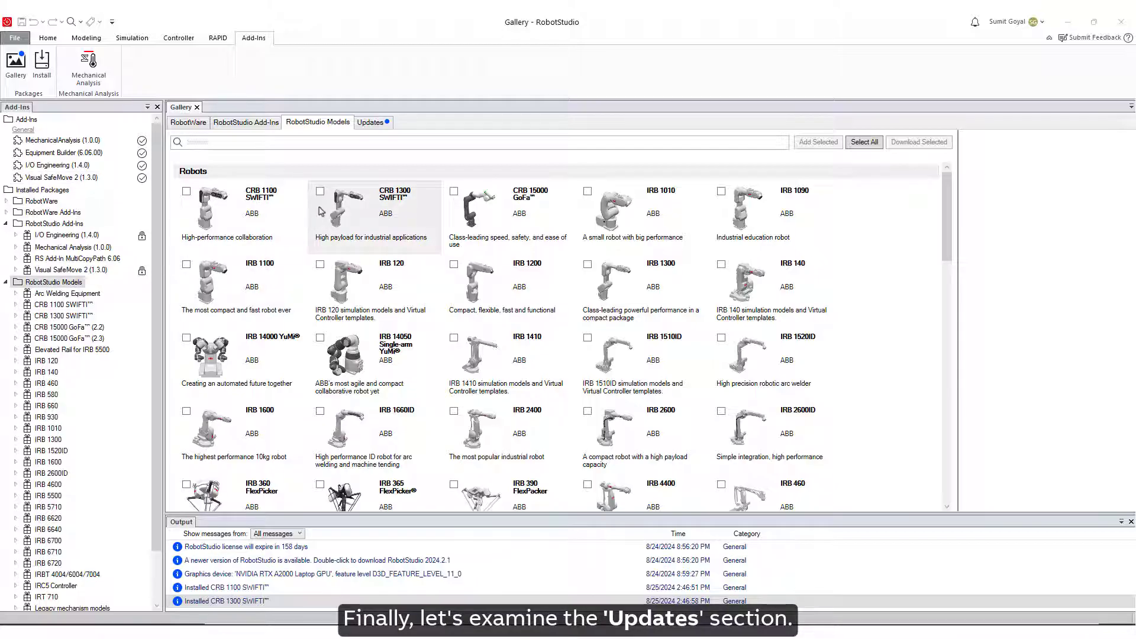
pyautogui.click(374, 126)
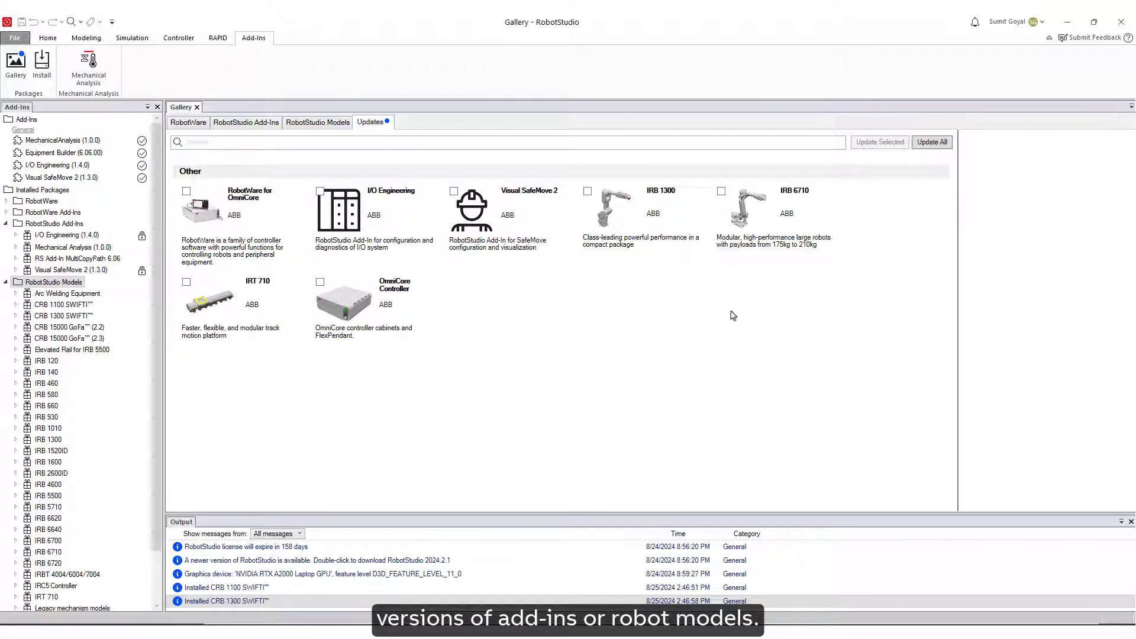
pyautogui.click(635, 227)
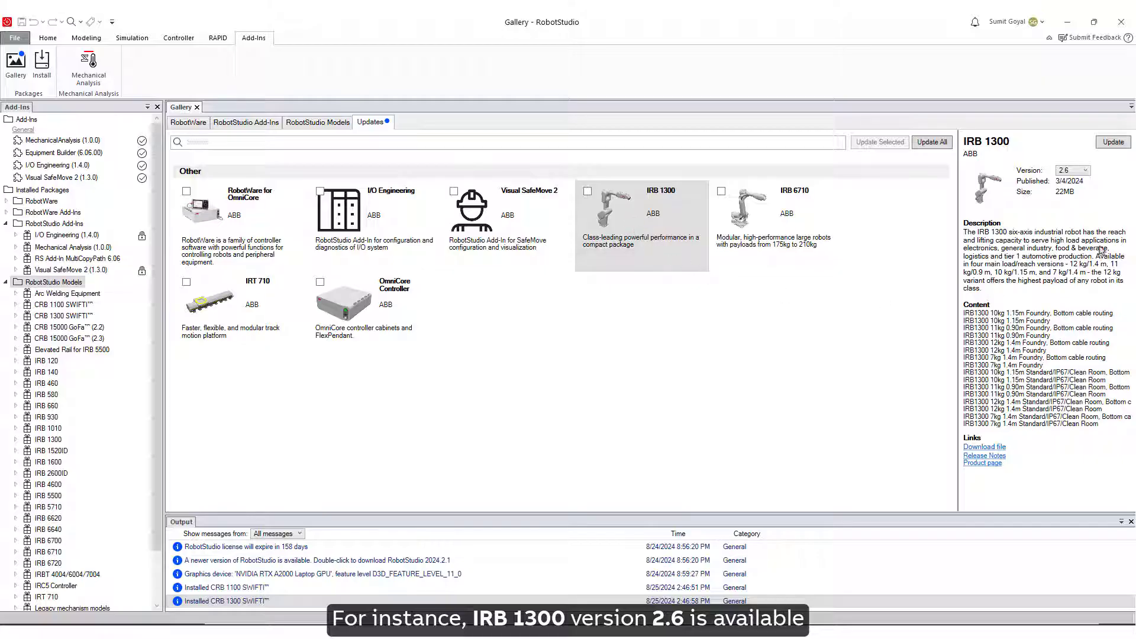
pyautogui.click(1082, 171)
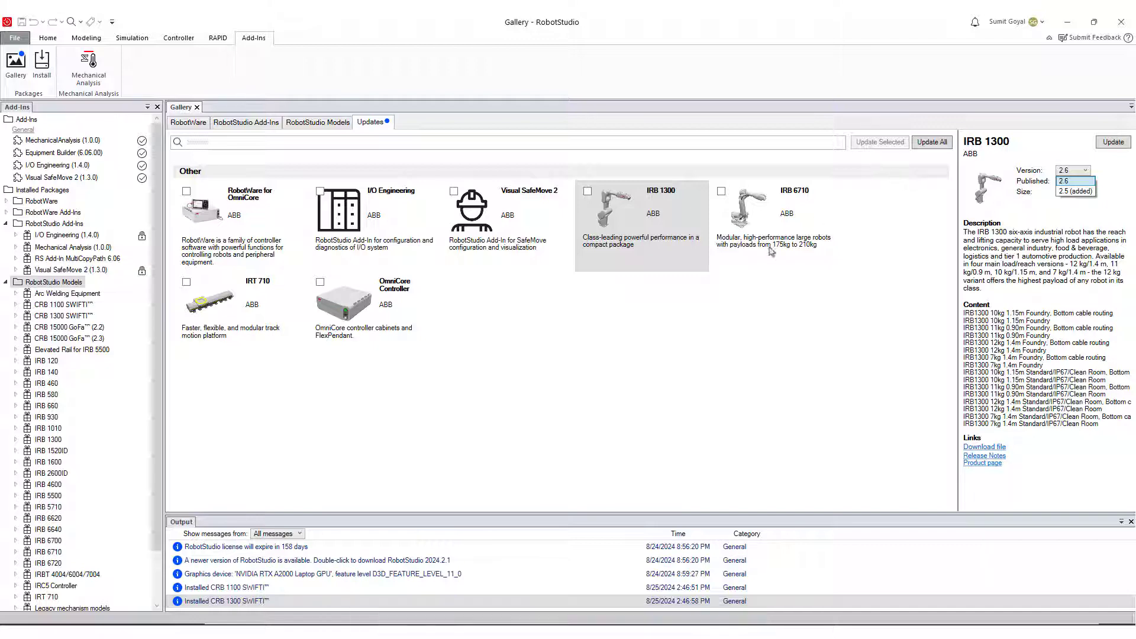
pyautogui.click(628, 354)
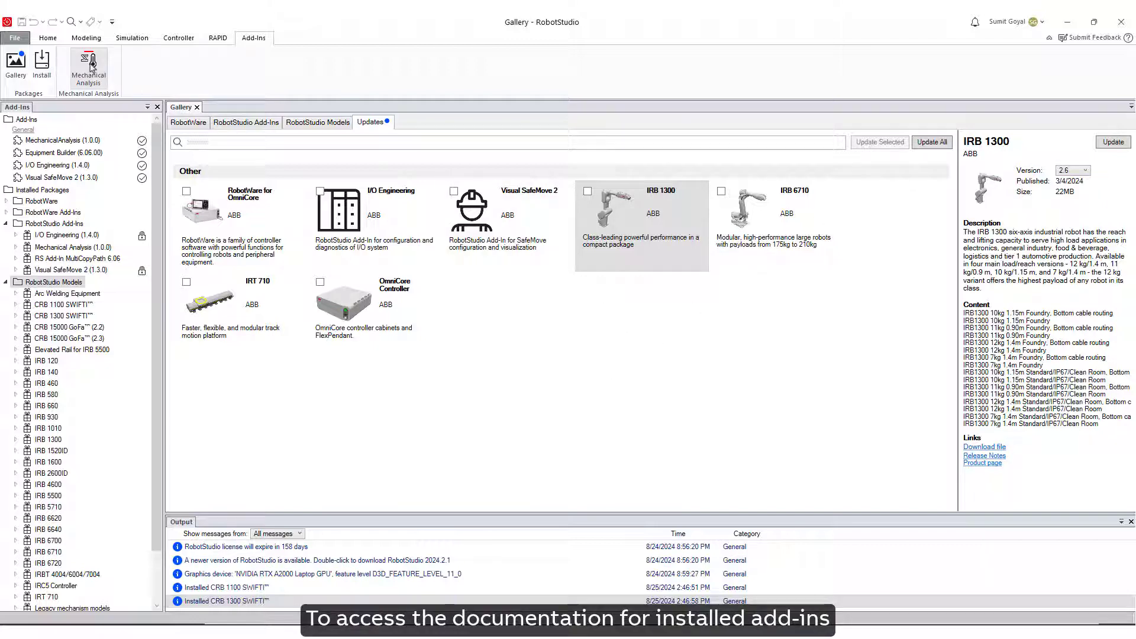
# - Open the DispenseWare for OmniCore 1.0.1 release notes and application manual under Add-Ins Documentation
pyautogui.click(17, 39)
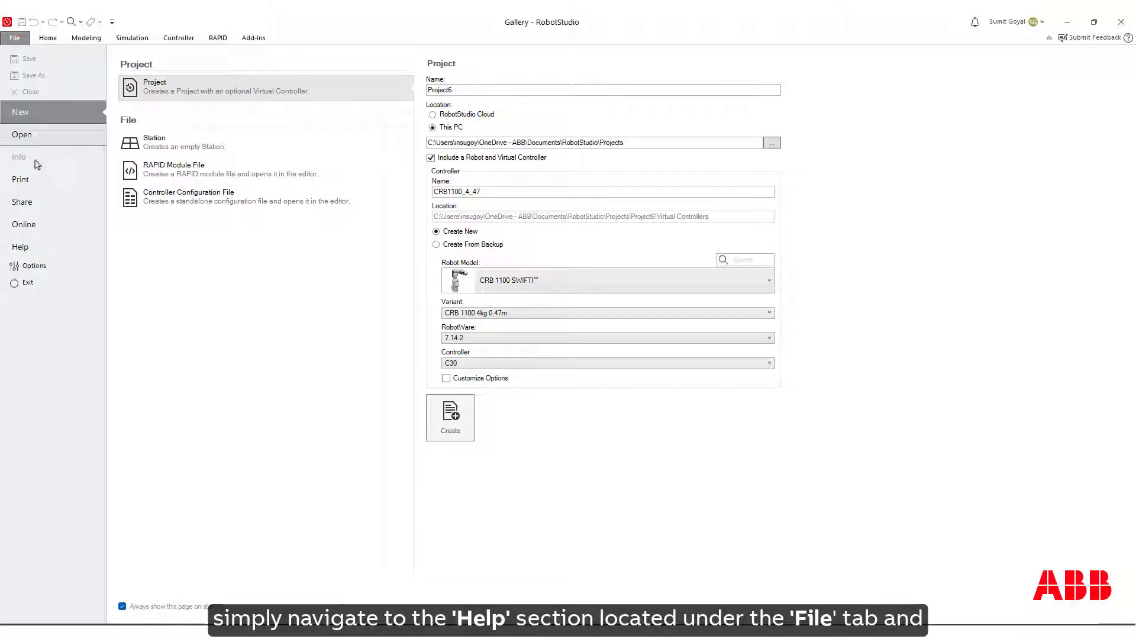
pyautogui.click(31, 247)
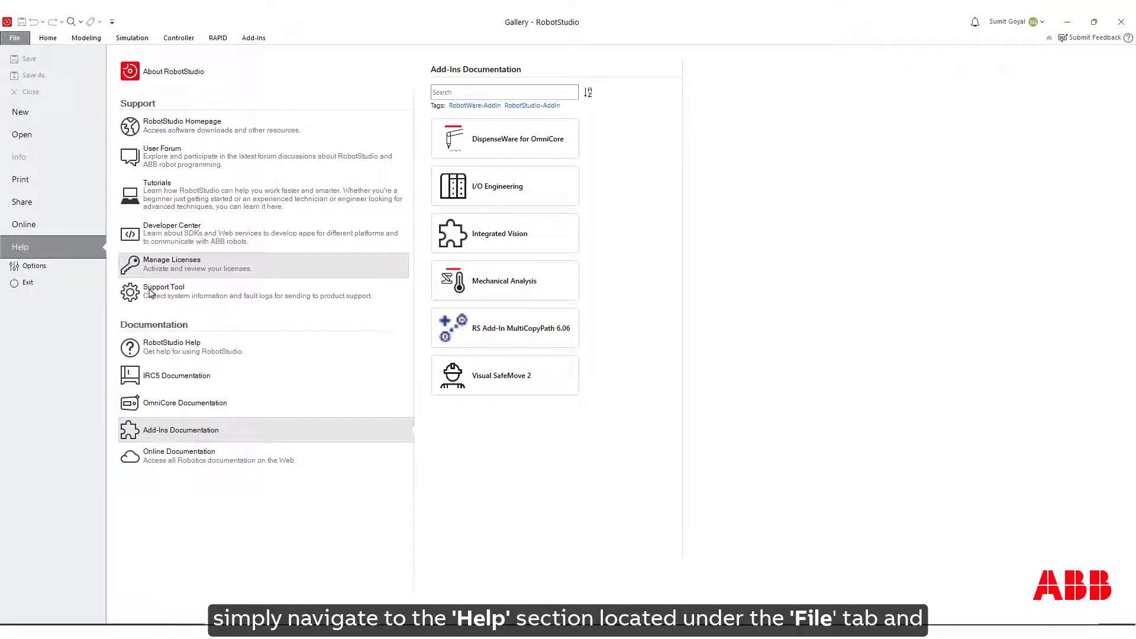
pyautogui.click(198, 432)
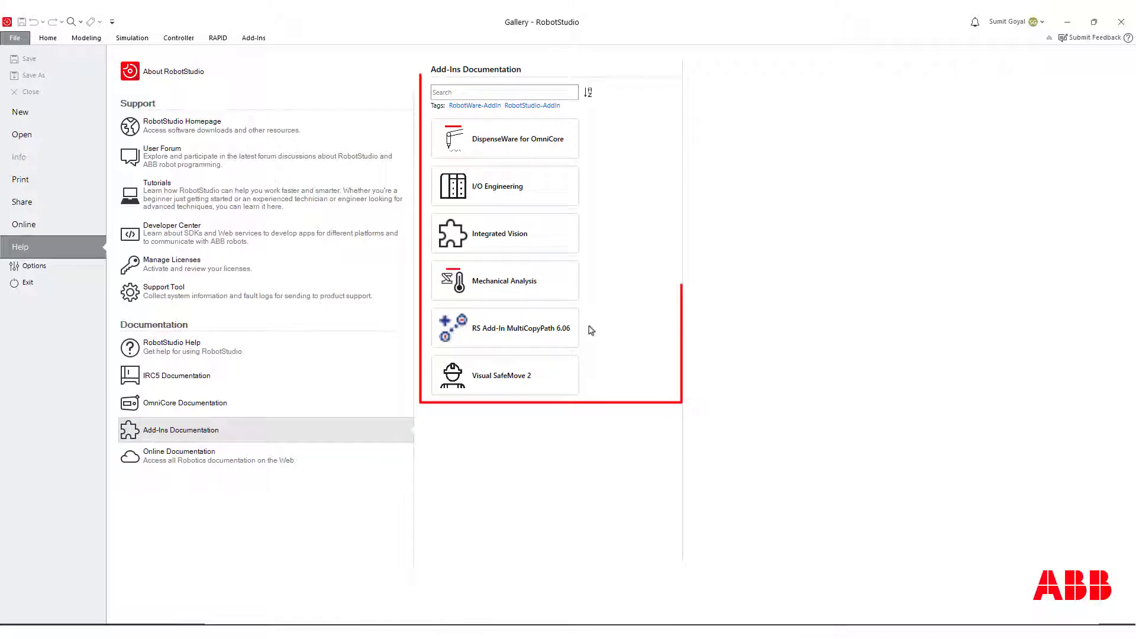
pyautogui.click(539, 143)
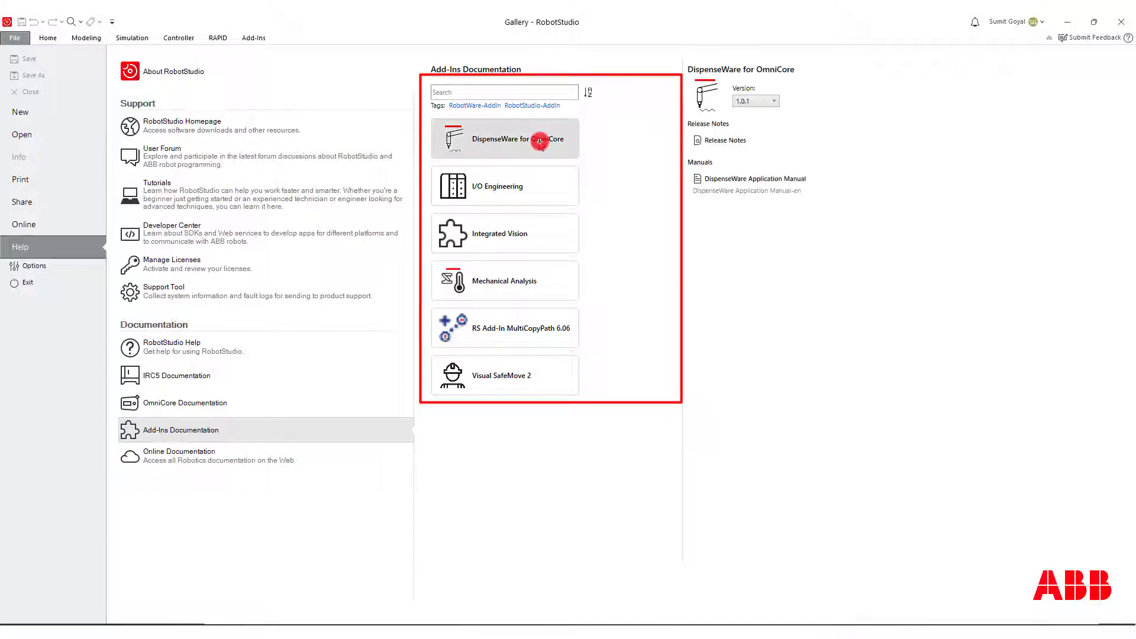